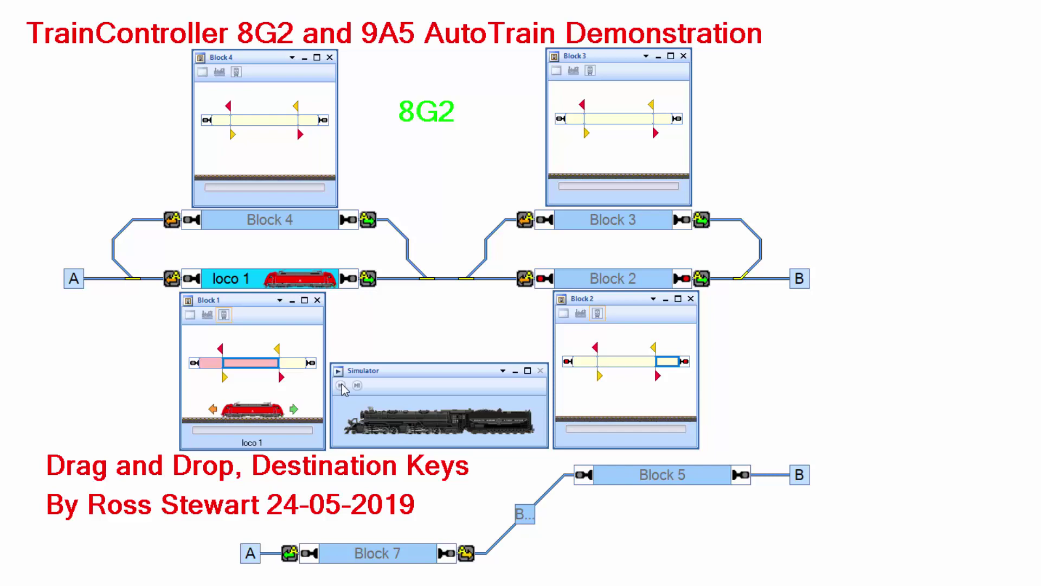
Start the simulator and send loco 1 by drag-and-drop AutoTrain from Block 1 toward Block 2
{"action": "left_click", "coordinate": [343, 389]}
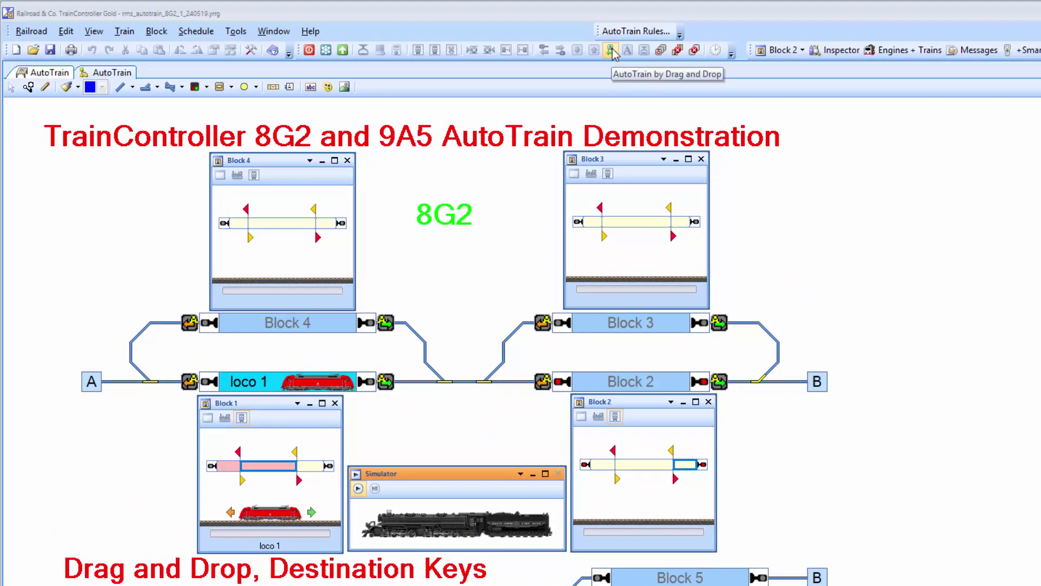
{"action": "left_click_drag", "start_coordinate": [613, 55], "coordinate": [675, 378]}
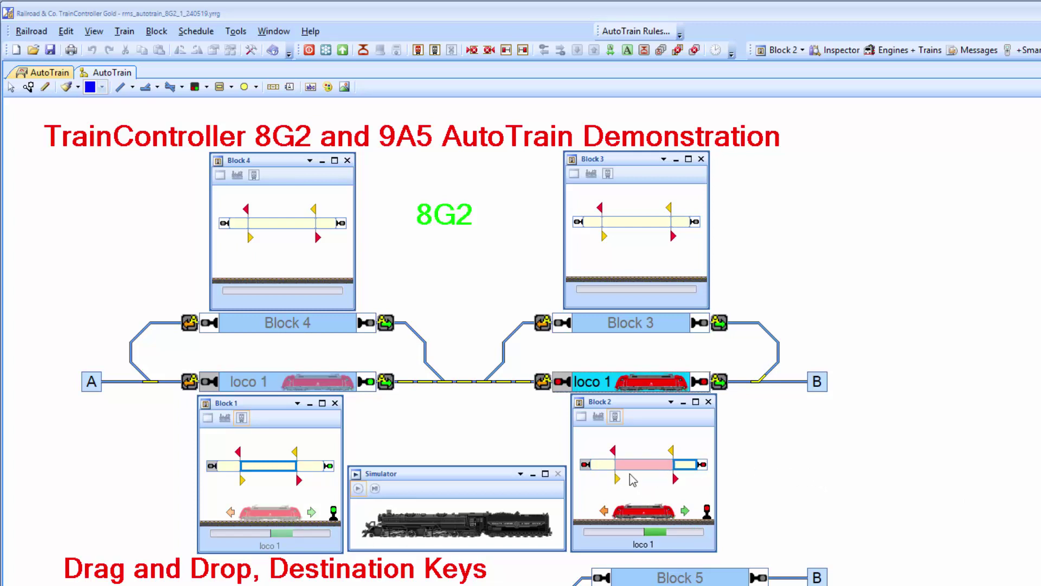
Drop loco 1's AutoTrain on Block 2 as its stopping point
{"action": "mouse_move", "coordinate": [675, 478]}
{"action": "left_mouse_down"}
{"action": "mouse_move", "coordinate": [731, 471]}
{"action": "mouse_move", "coordinate": [1007, 498]}
{"action": "left_mouse_up"}
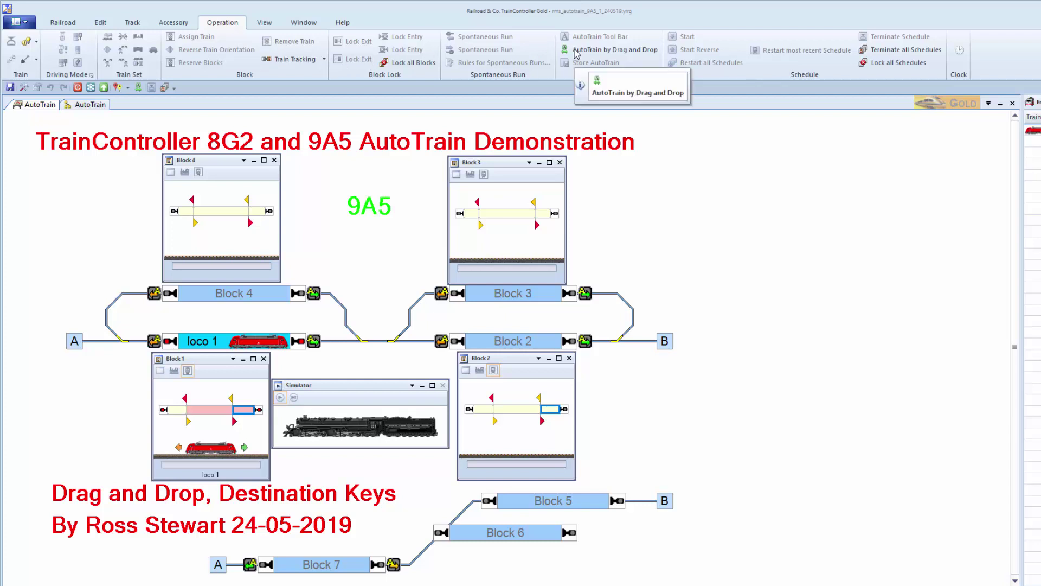
In 9A5, drag loco 1 onto Block 2's right-heading arrow to make it the AutoTrain destination
{"action": "left_click", "coordinate": [575, 50]}
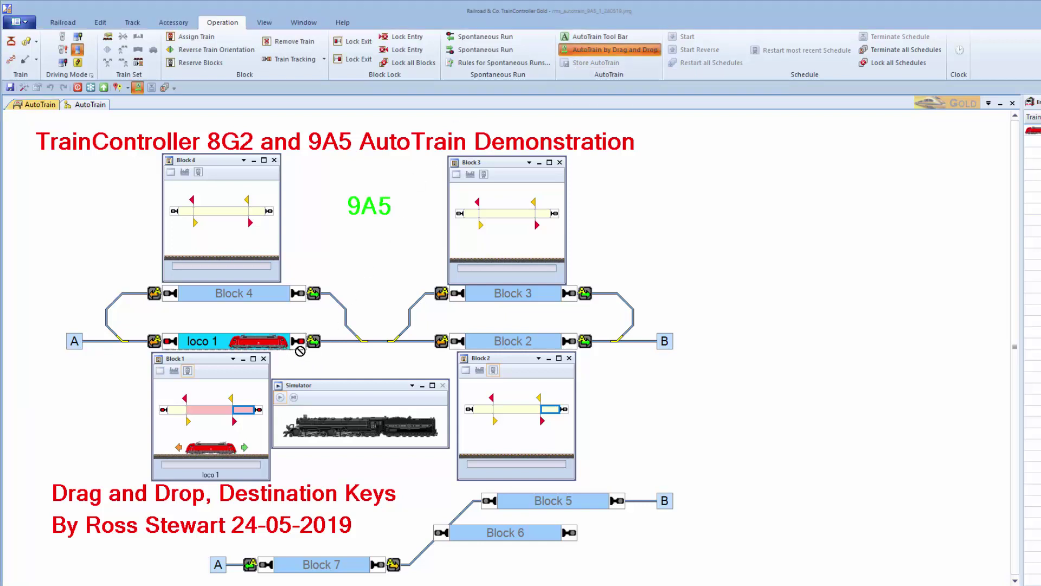
{"action": "mouse_move", "coordinate": [282, 346]}
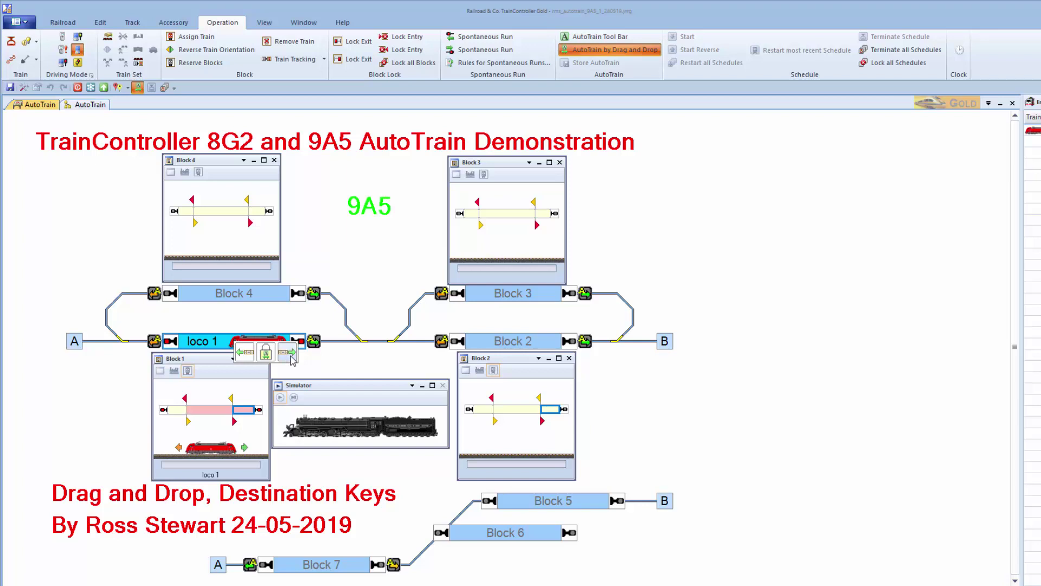
{"action": "left_click_drag", "start_coordinate": [292, 357], "coordinate": [548, 354]}
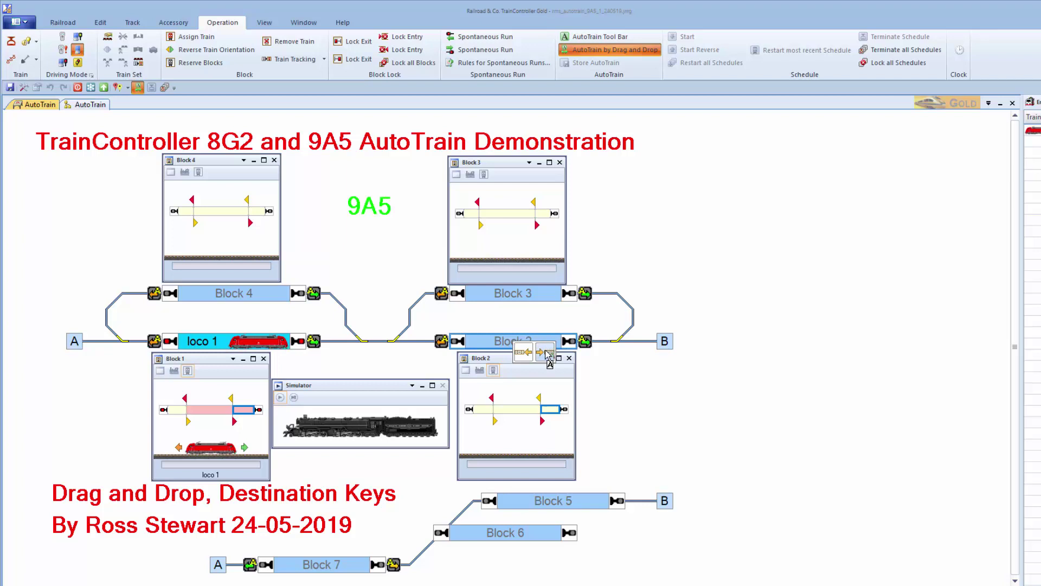
{"action": "left_click_drag", "start_coordinate": [546, 351], "coordinate": [549, 353]}
{"action": "left_click_drag", "start_coordinate": [548, 353], "coordinate": [549, 353]}
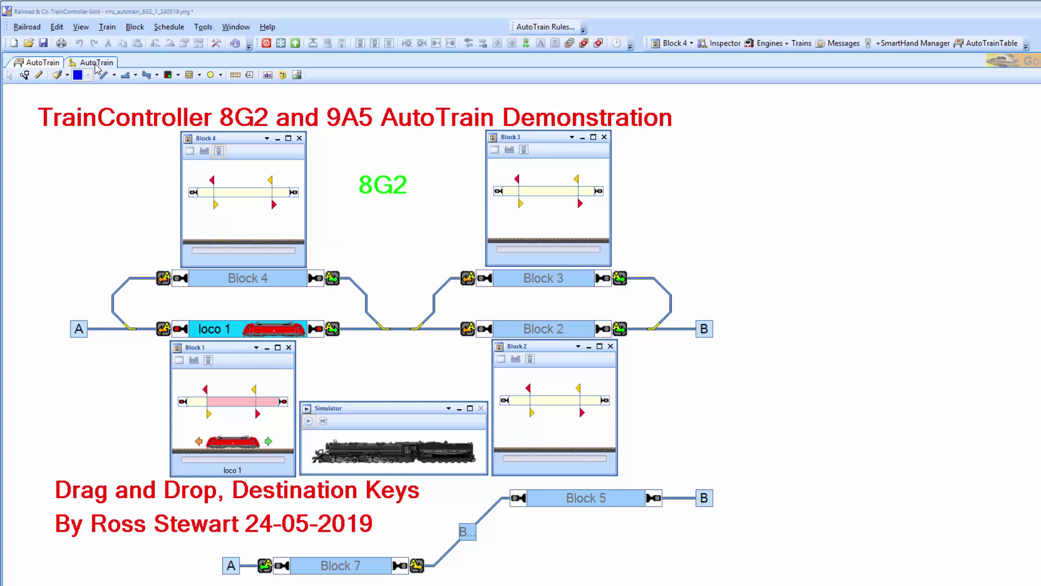
On the second AutoTrain tab, drag loco 1 back onto Block 1 to start a loop run
{"action": "left_click", "coordinate": [95, 64]}
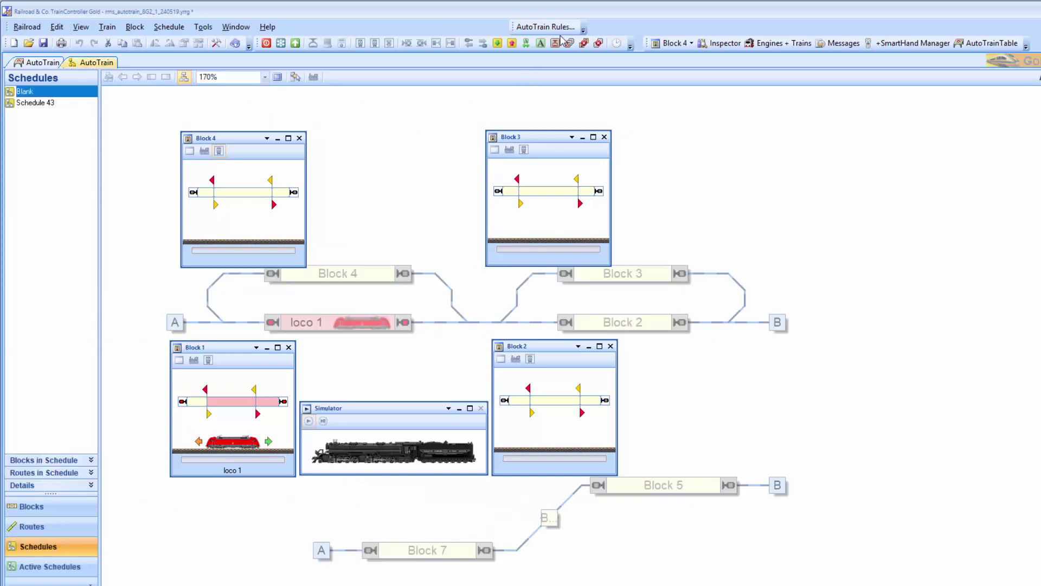
{"action": "left_click", "coordinate": [528, 43]}
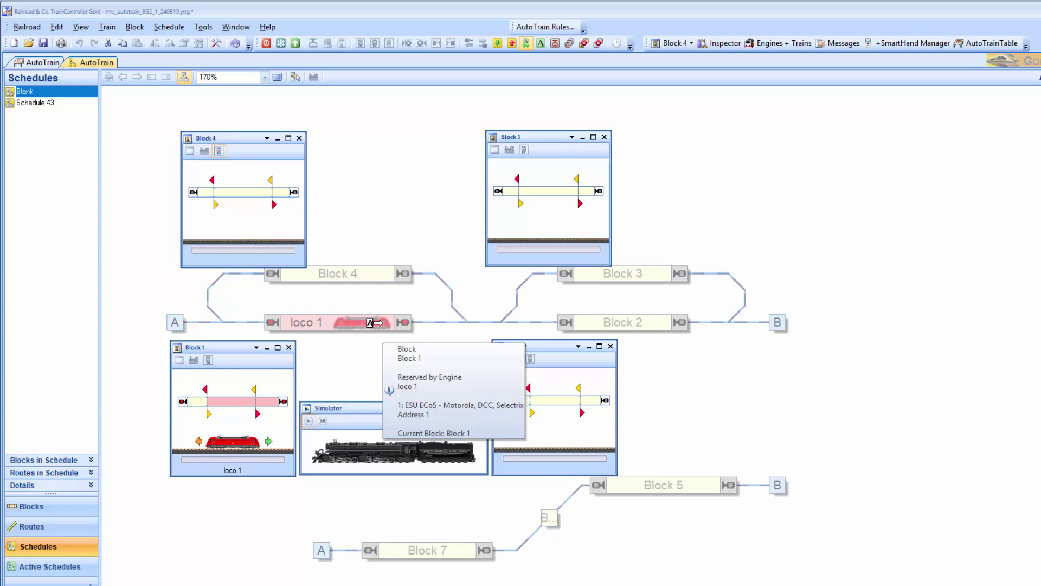
{"action": "mouse_move", "coordinate": [374, 323]}
{"action": "left_mouse_down"}
{"action": "mouse_move", "coordinate": [379, 293]}
{"action": "mouse_move", "coordinate": [368, 323]}
{"action": "left_mouse_up"}
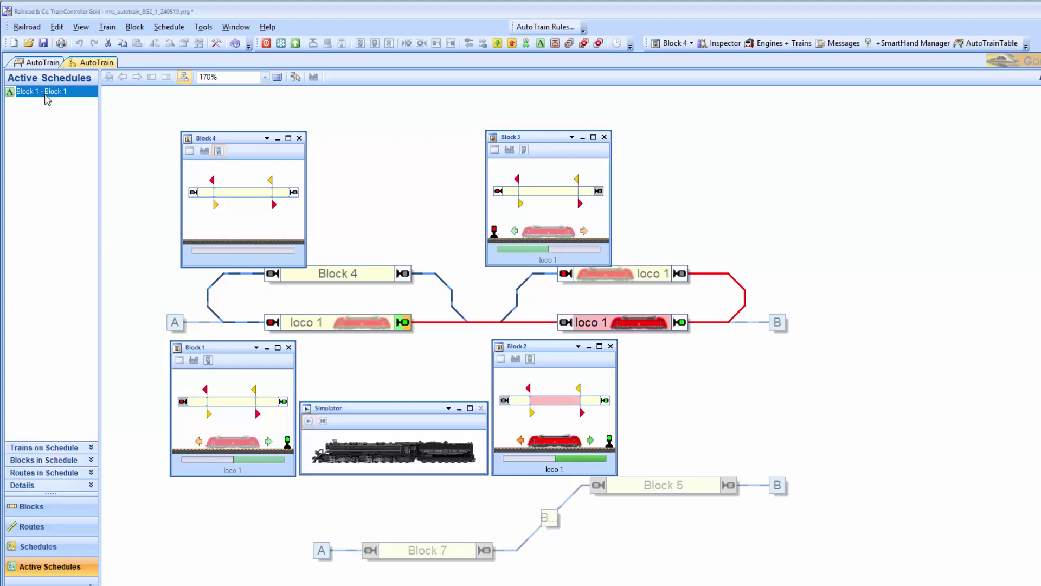
Terminate the active Block 1 - Block 1 schedule from its context menu
{"action": "right_click", "coordinate": [44, 91]}
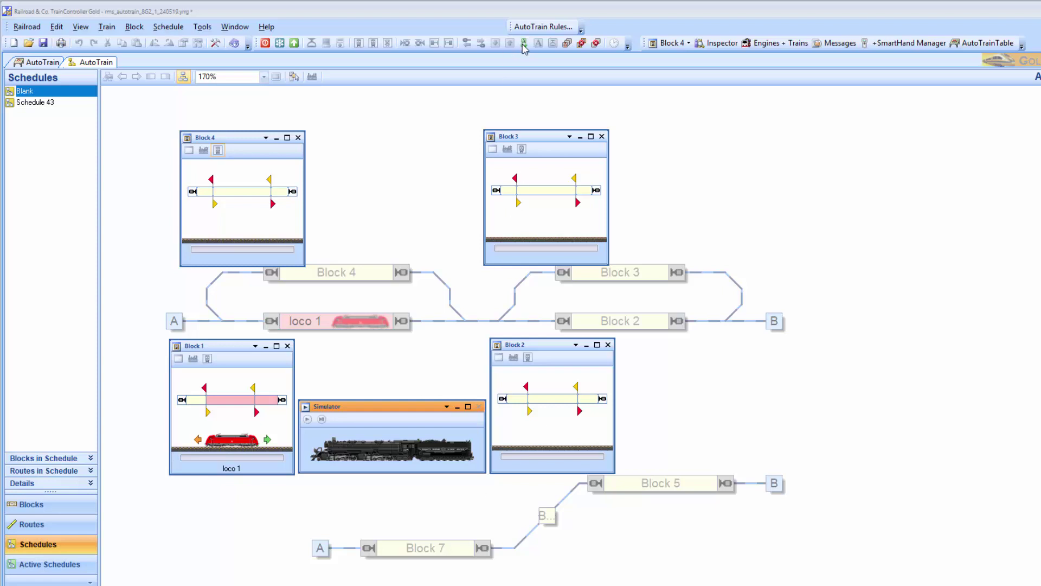
Start loco 1's loop run with drag-and-drop AutoTrain, then terminate it and redisplay the schedules
{"action": "left_click", "coordinate": [524, 43]}
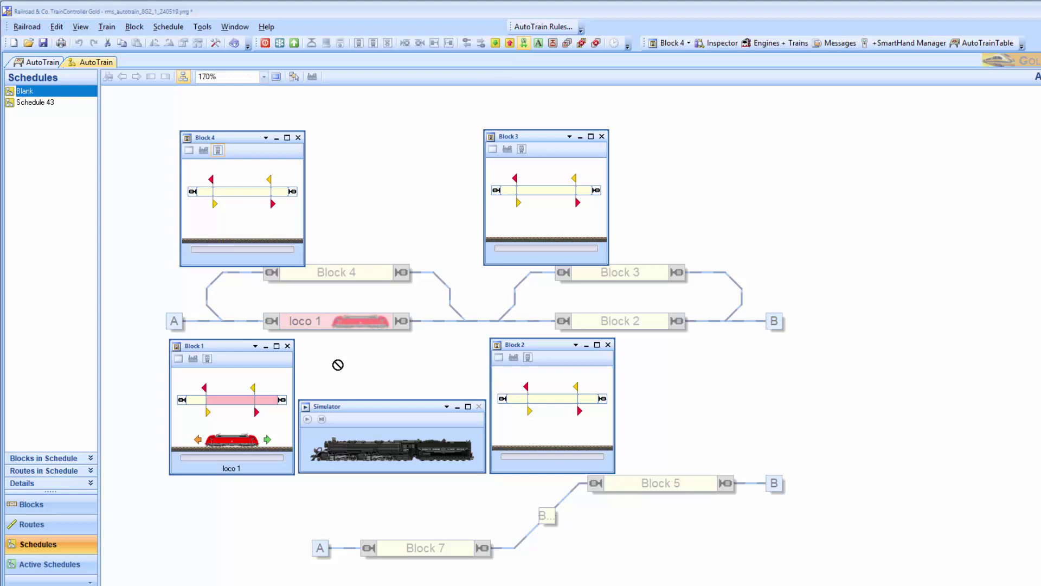
{"action": "left_click", "coordinate": [371, 320]}
{"action": "left_click", "coordinate": [371, 320]}
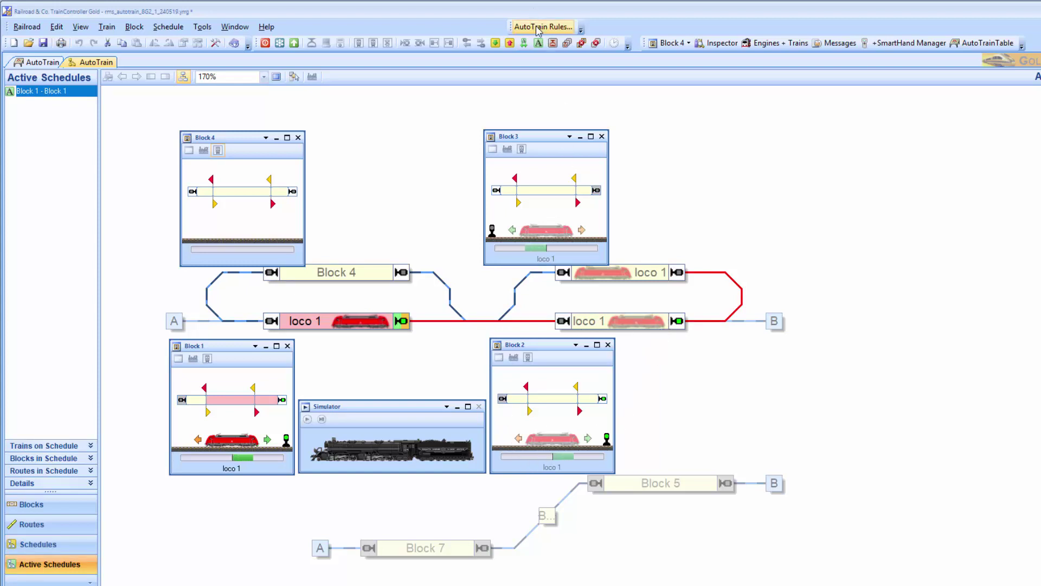
{"action": "left_click", "coordinate": [553, 43]}
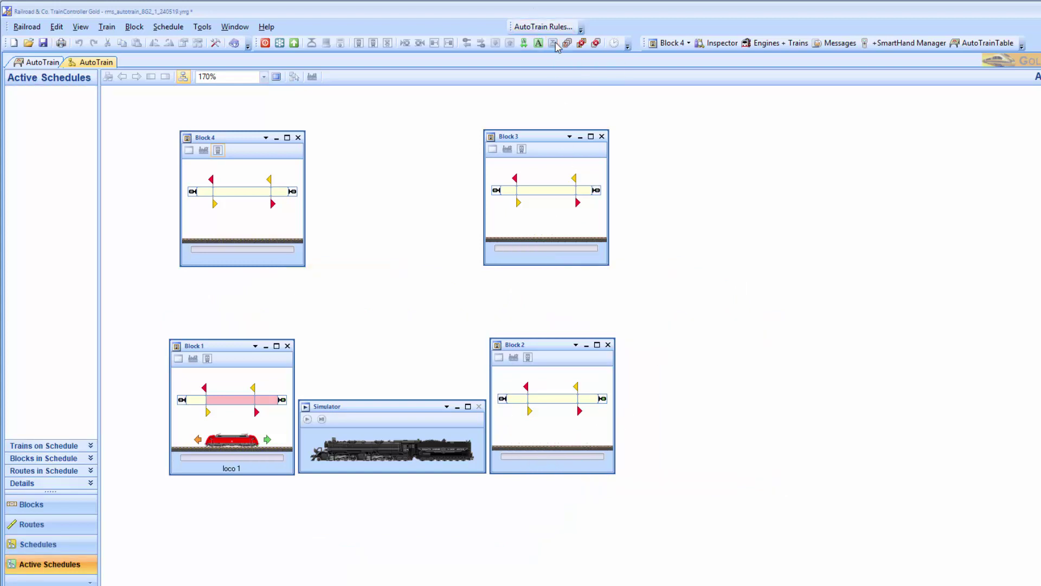
{"action": "left_click", "coordinate": [29, 549]}
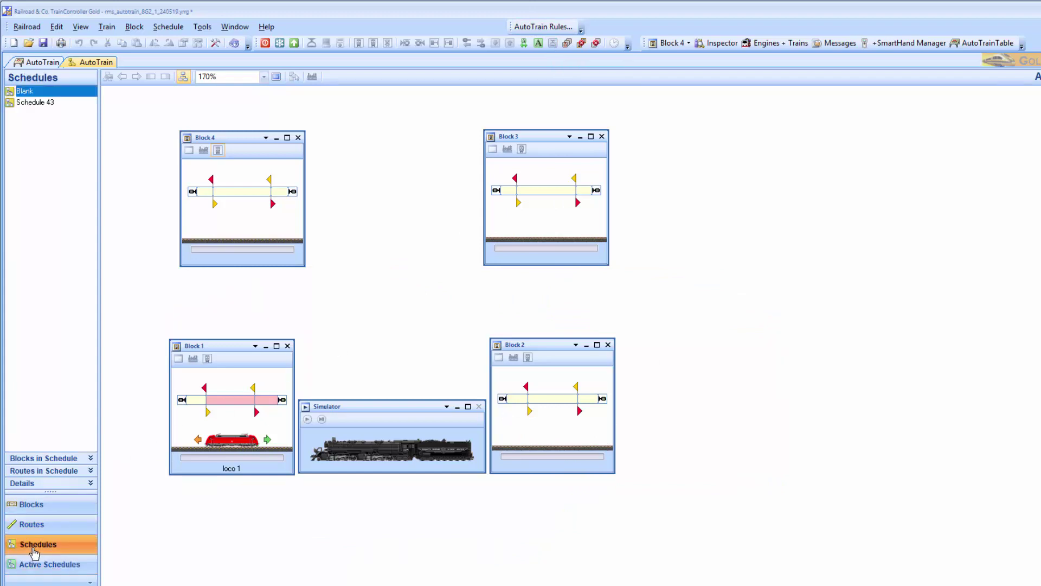
Start and stop another Block 1 - Block 1 run, then drag loco 1 onto Block 1 to restart
{"action": "left_click", "coordinate": [523, 42]}
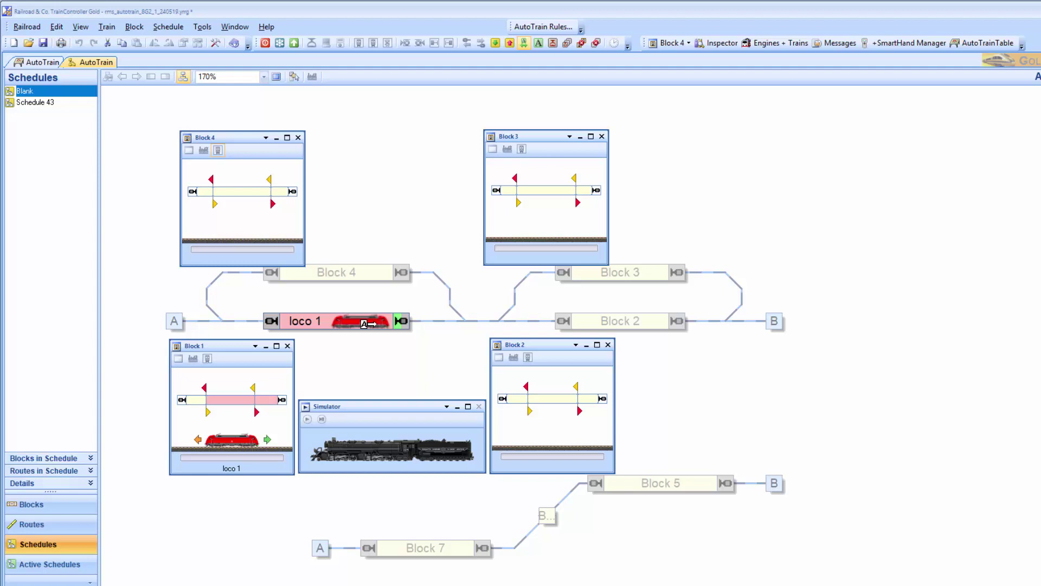
{"action": "left_click", "coordinate": [369, 321]}
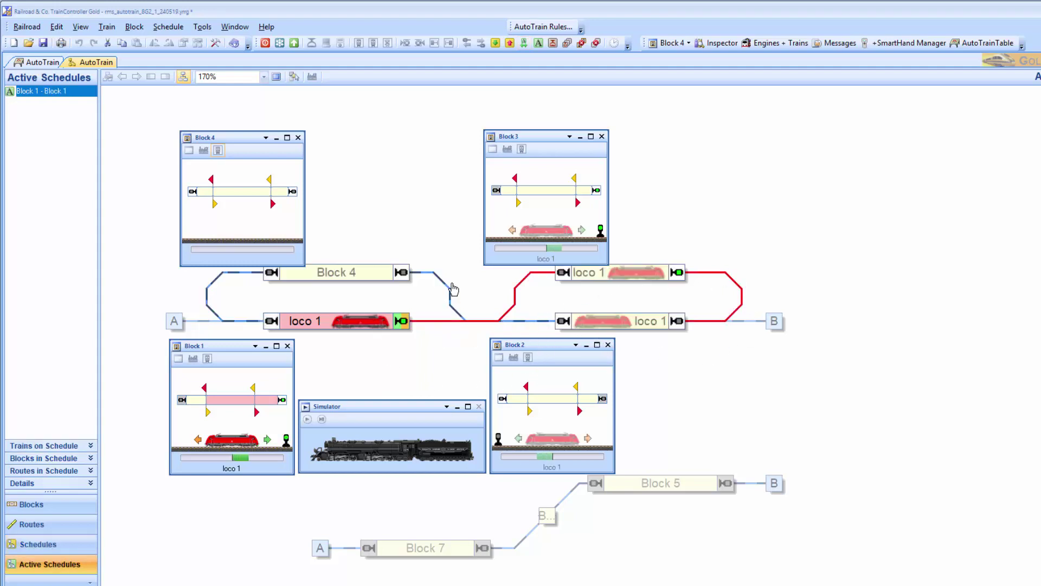
{"action": "left_click", "coordinate": [553, 43]}
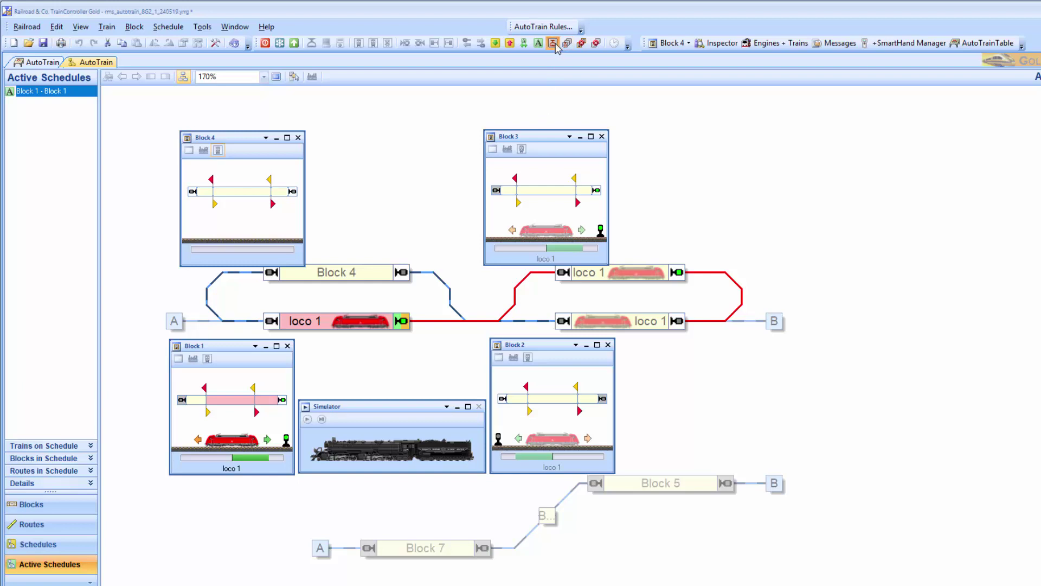
{"action": "left_click", "coordinate": [27, 545]}
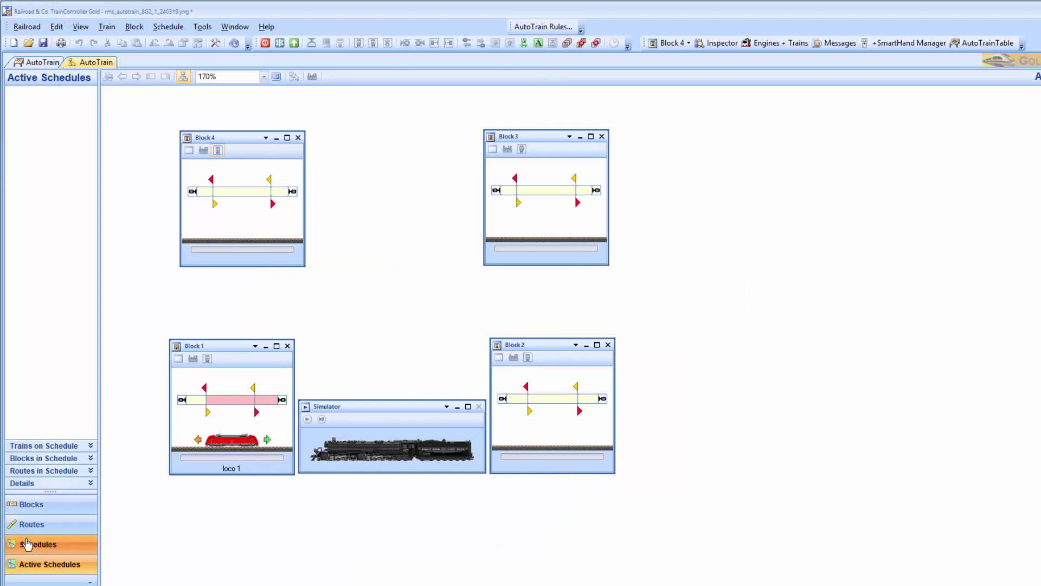
{"action": "left_click_drag", "start_coordinate": [460, 229], "coordinate": [363, 314]}
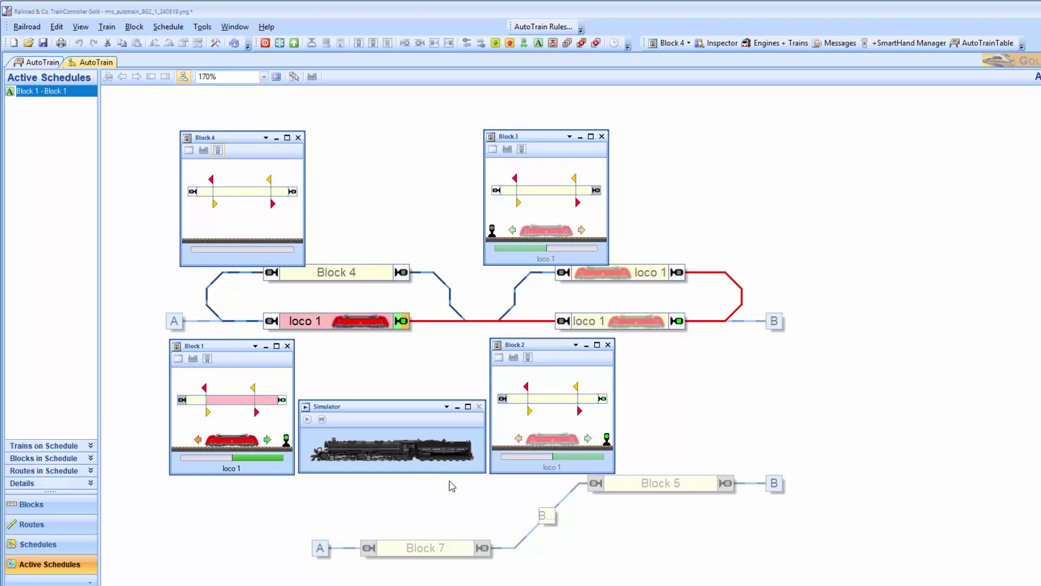
Turn on the Ignore distances AutoTrain rule and confirm the rules
{"action": "left_click", "coordinate": [551, 28]}
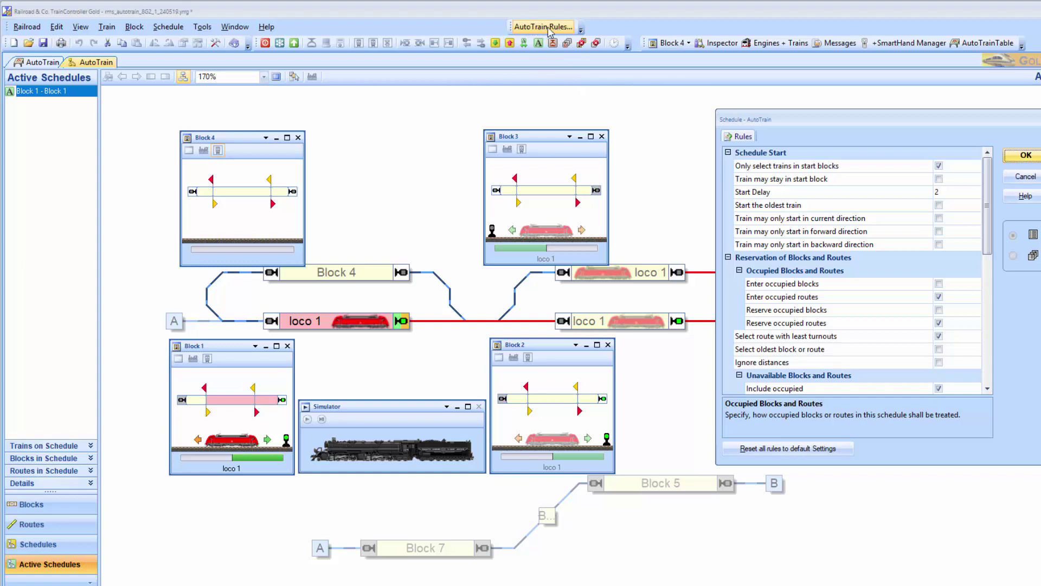
{"action": "left_click", "coordinate": [1024, 178]}
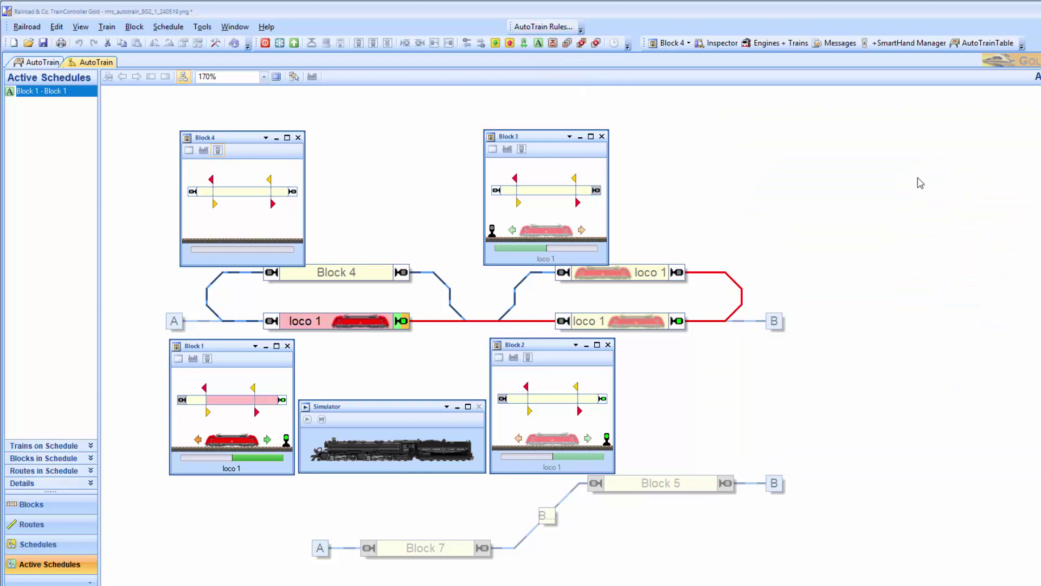
{"action": "left_click", "coordinate": [180, 28]}
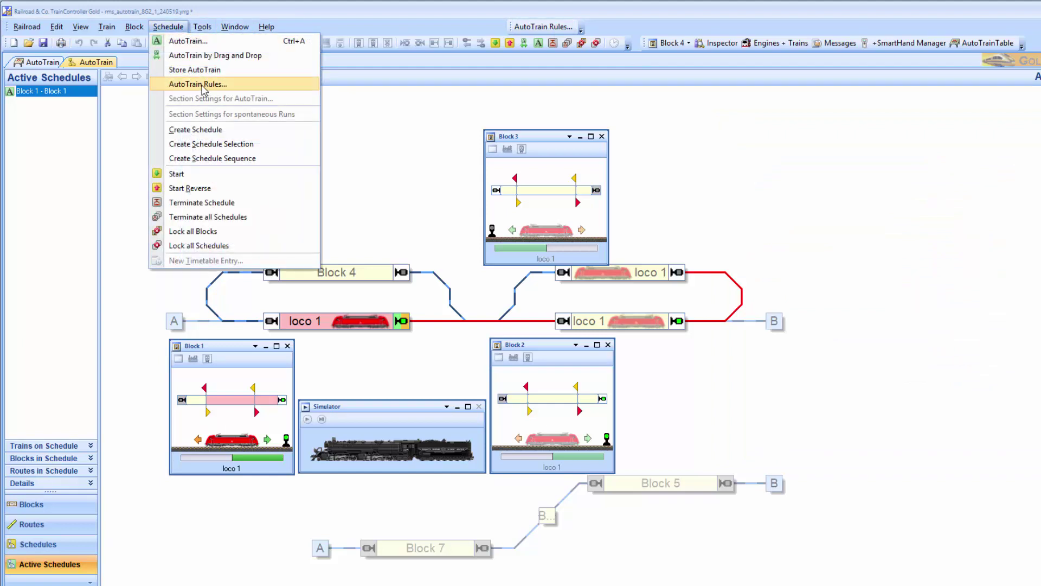
{"action": "left_click", "coordinate": [198, 84]}
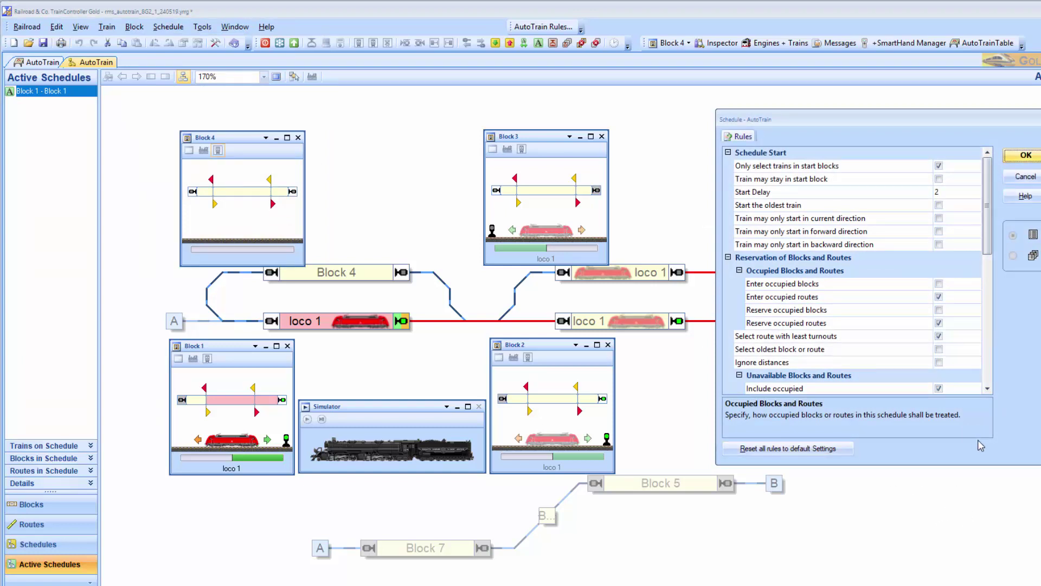
{"action": "left_click", "coordinate": [939, 362]}
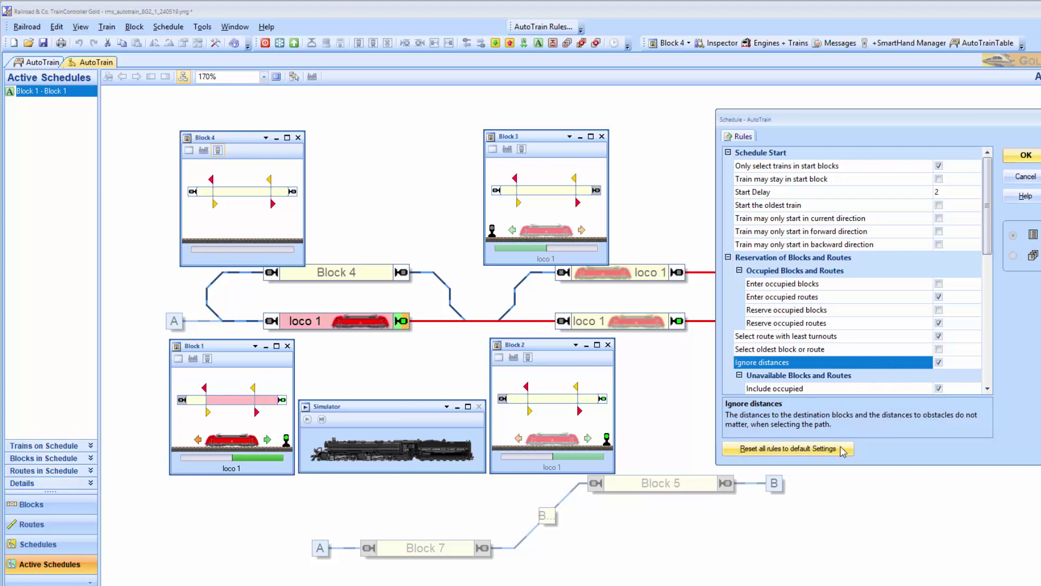
{"action": "left_click", "coordinate": [1025, 155]}
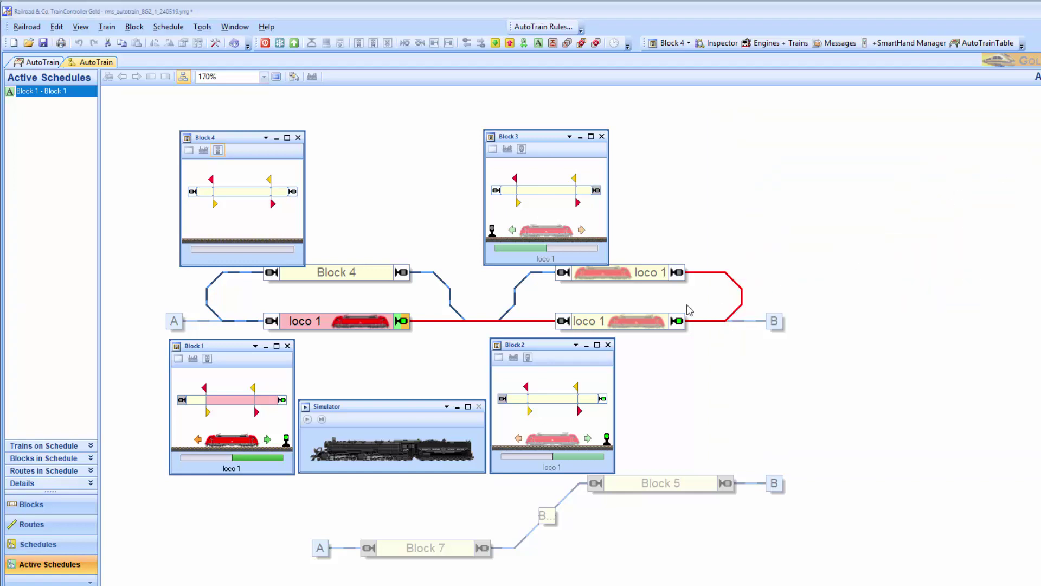
Terminate the running Block 1 - Block 1 schedule and return to the full track layout view
{"action": "left_click", "coordinate": [553, 43]}
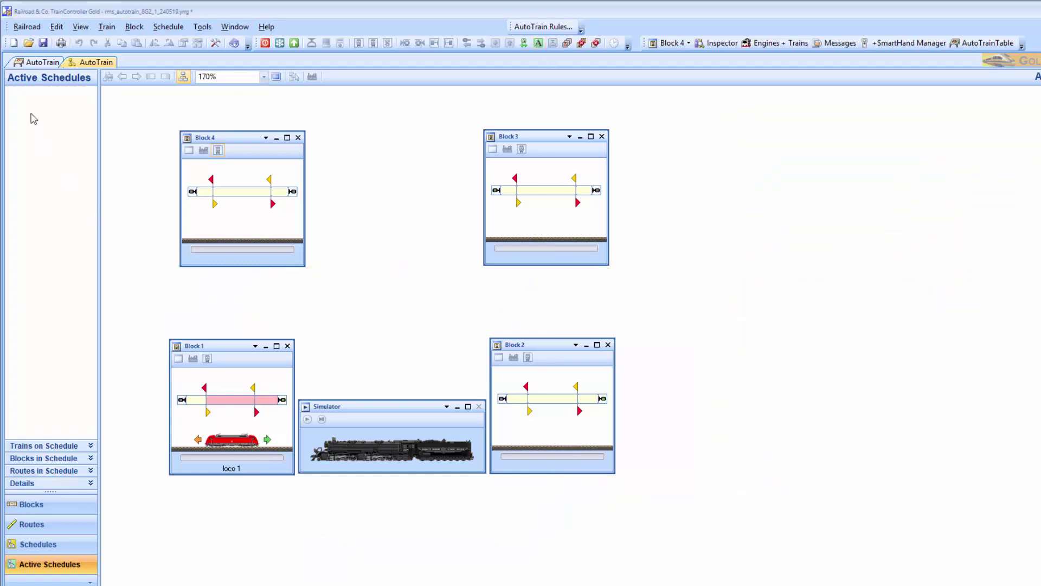
{"action": "left_click", "coordinate": [36, 64]}
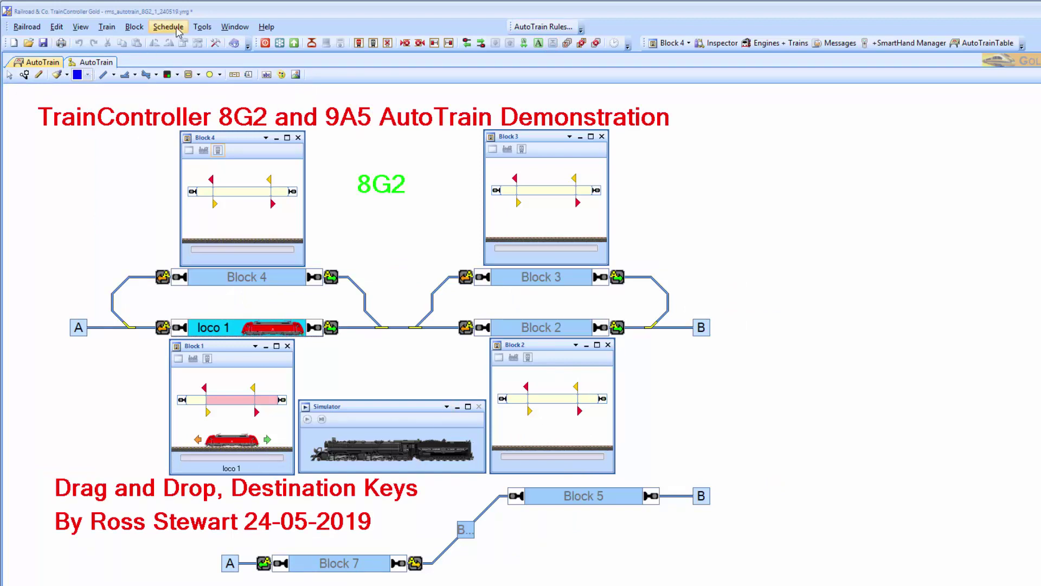
{"action": "left_click", "coordinate": [177, 28]}
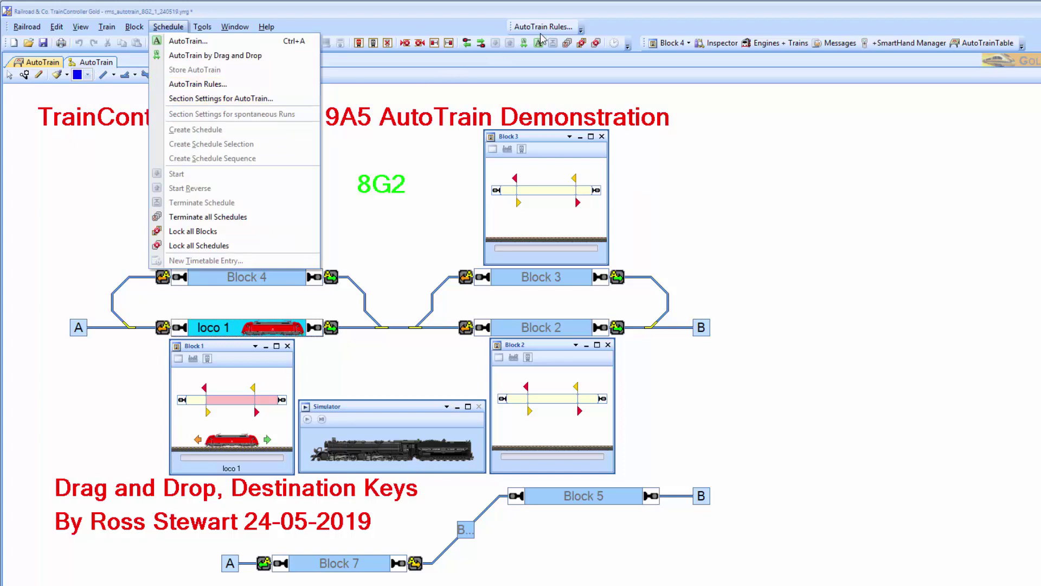
{"action": "left_click", "coordinate": [504, 61]}
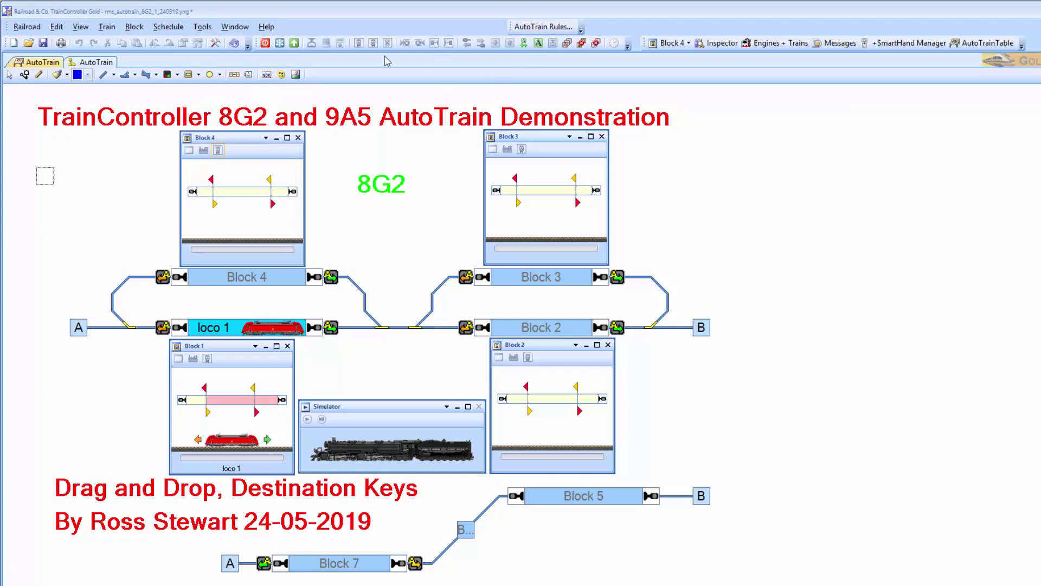
Lock Block 3's left entry and Block 4's right entry, and start the simulator
{"action": "left_click", "coordinate": [510, 284]}
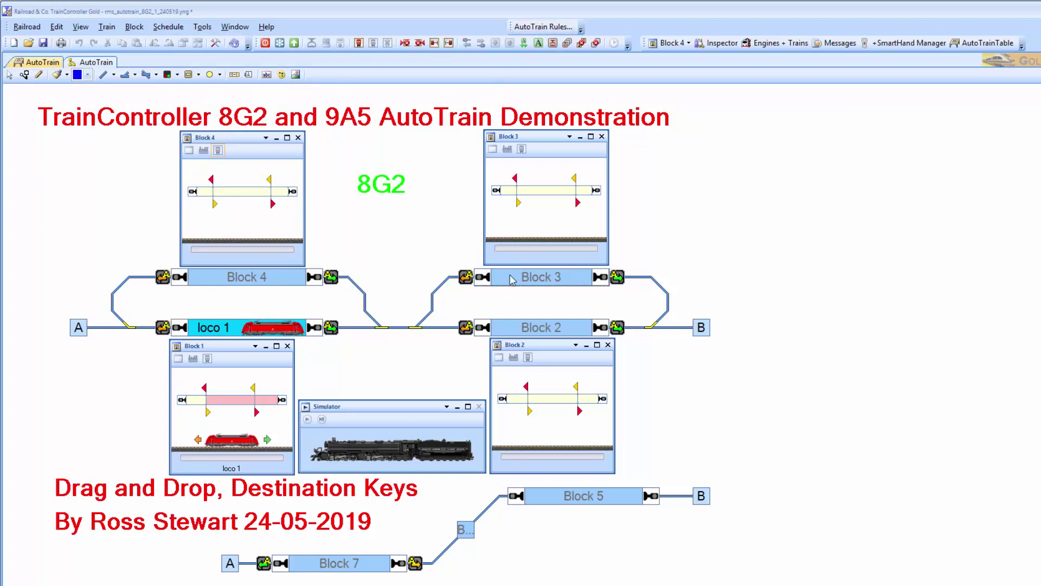
{"action": "left_click", "coordinate": [405, 44]}
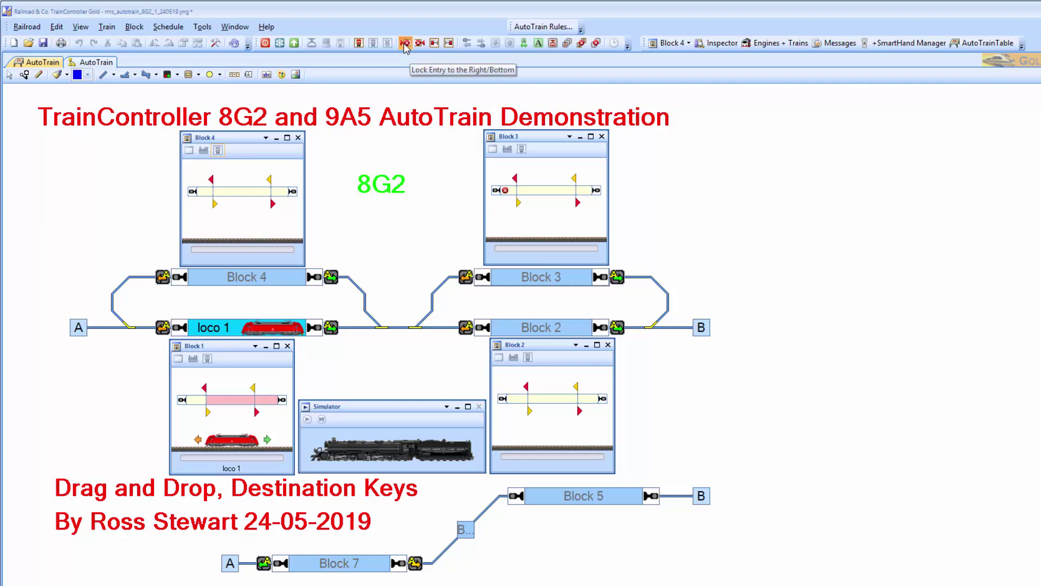
{"action": "left_click", "coordinate": [256, 275]}
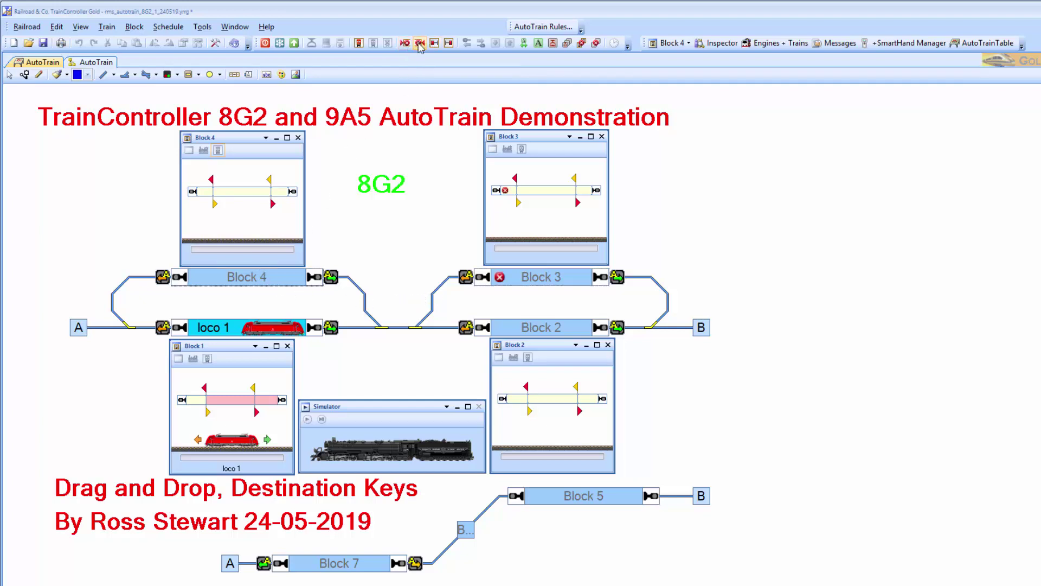
{"action": "left_click", "coordinate": [419, 46]}
{"action": "left_click", "coordinate": [308, 420]}
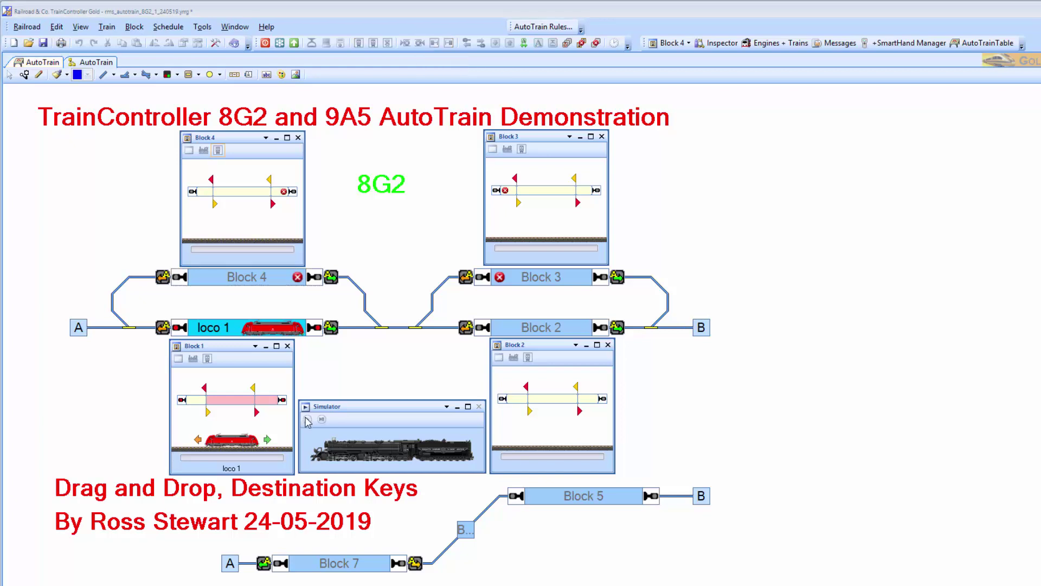
Drag loco 1 to Block 5, queue a further trip to Block 7, and let the run finish
{"action": "left_click", "coordinate": [524, 46]}
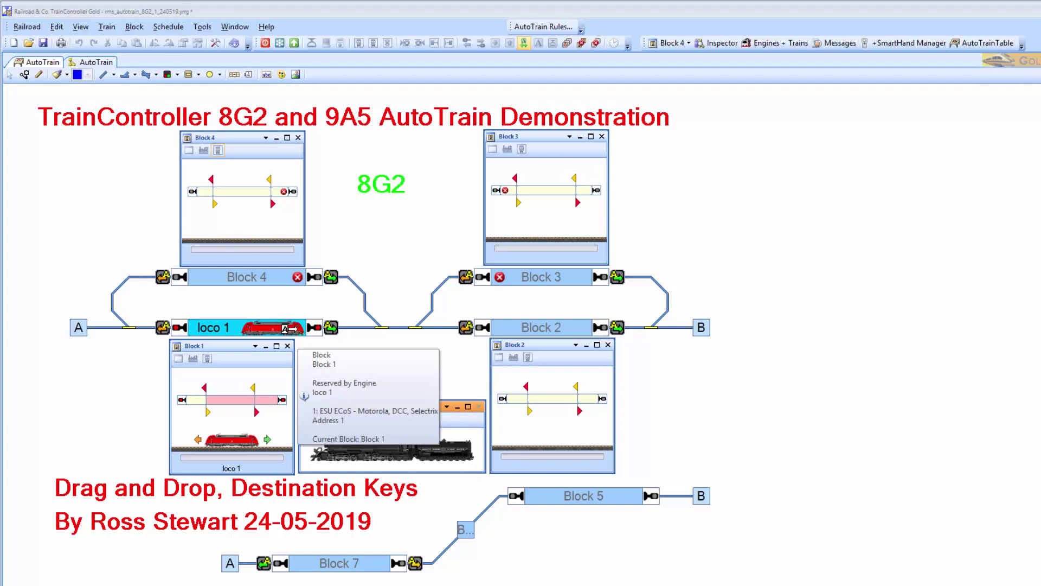
{"action": "left_click_drag", "start_coordinate": [288, 328], "coordinate": [675, 496]}
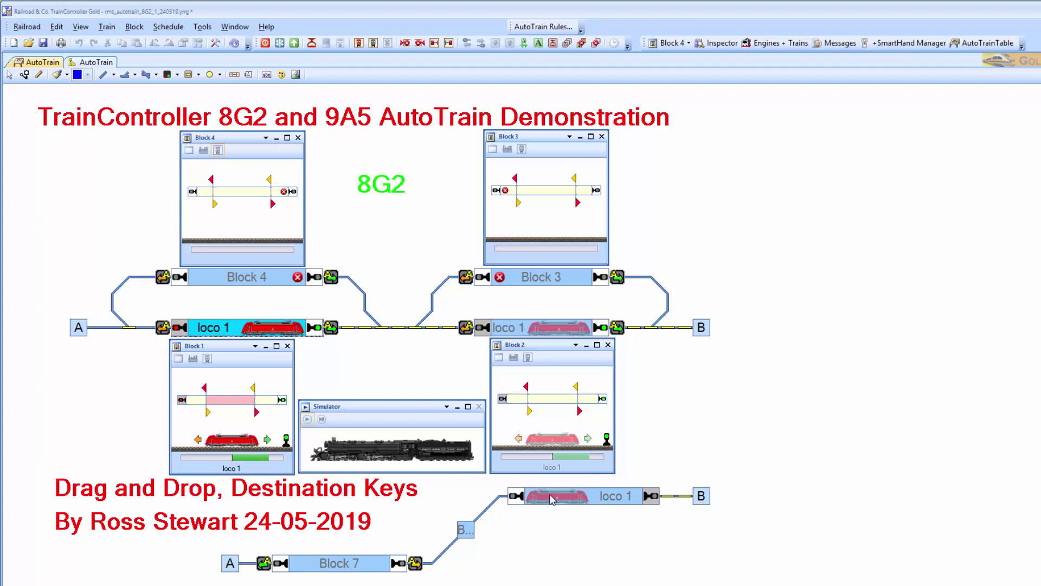
{"action": "left_click_drag", "start_coordinate": [570, 497], "coordinate": [391, 573]}
{"action": "mouse_move", "coordinate": [539, 584]}
{"action": "left_mouse_down"}
{"action": "mouse_move", "coordinate": [495, 542]}
{"action": "mouse_move", "coordinate": [504, 548]}
{"action": "mouse_move", "coordinate": [467, 533]}
{"action": "mouse_move", "coordinate": [533, 559]}
{"action": "left_mouse_up"}
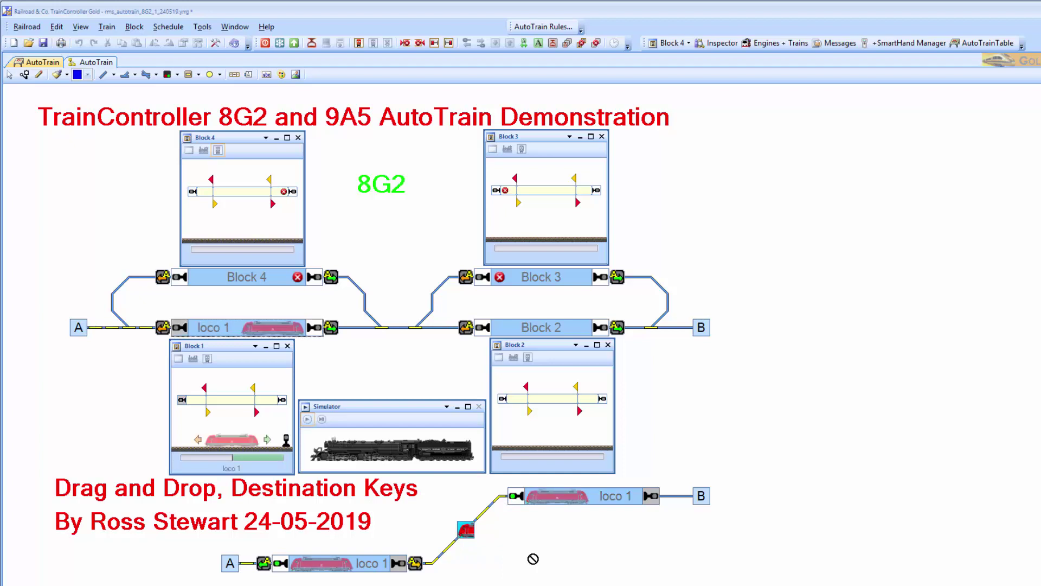
{"action": "left_click_drag", "start_coordinate": [533, 559], "coordinate": [523, 562]}
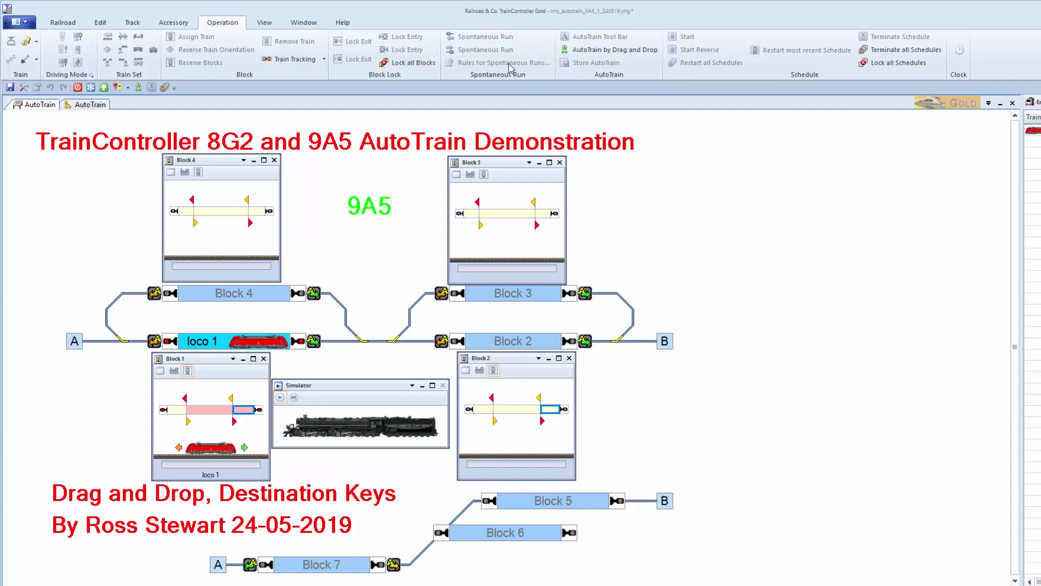
Show the 9A5 second AutoTrain tab listing AutoTrain, Spontaneous Run and Schedule 1
{"action": "left_click", "coordinate": [95, 106]}
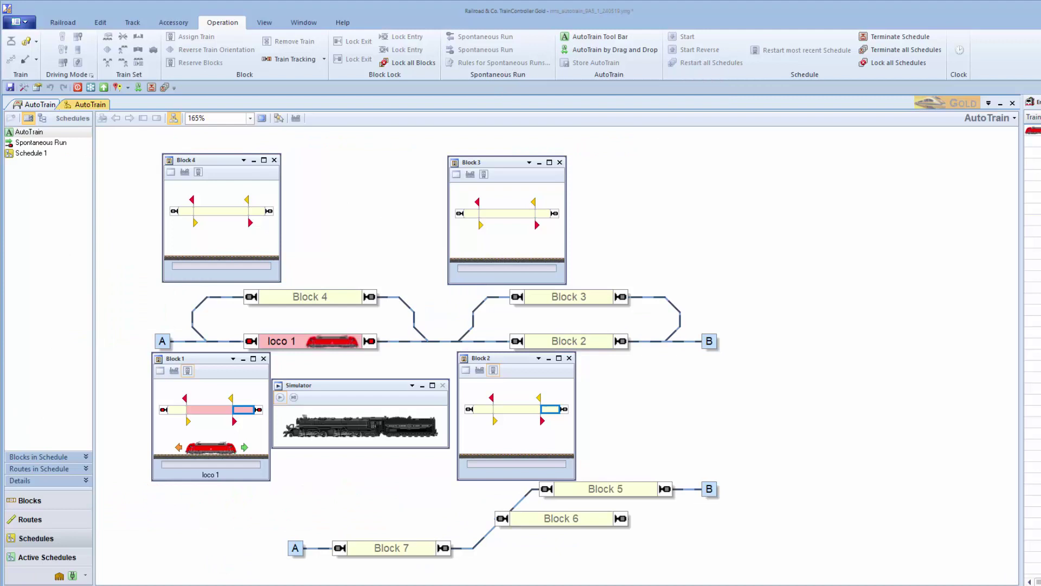
{"action": "left_click", "coordinate": [28, 135]}
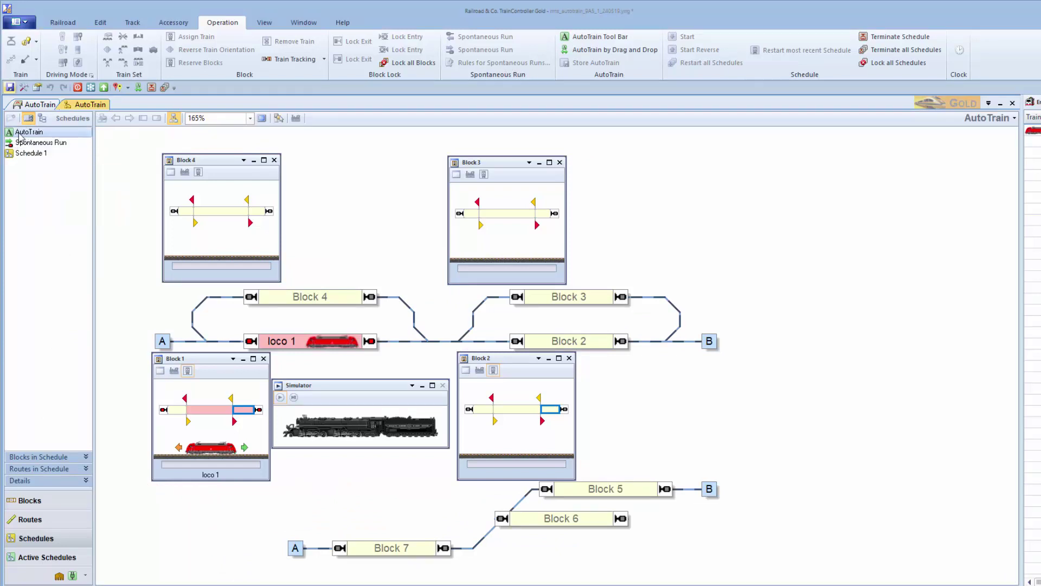
{"action": "double_click", "coordinate": [28, 133]}
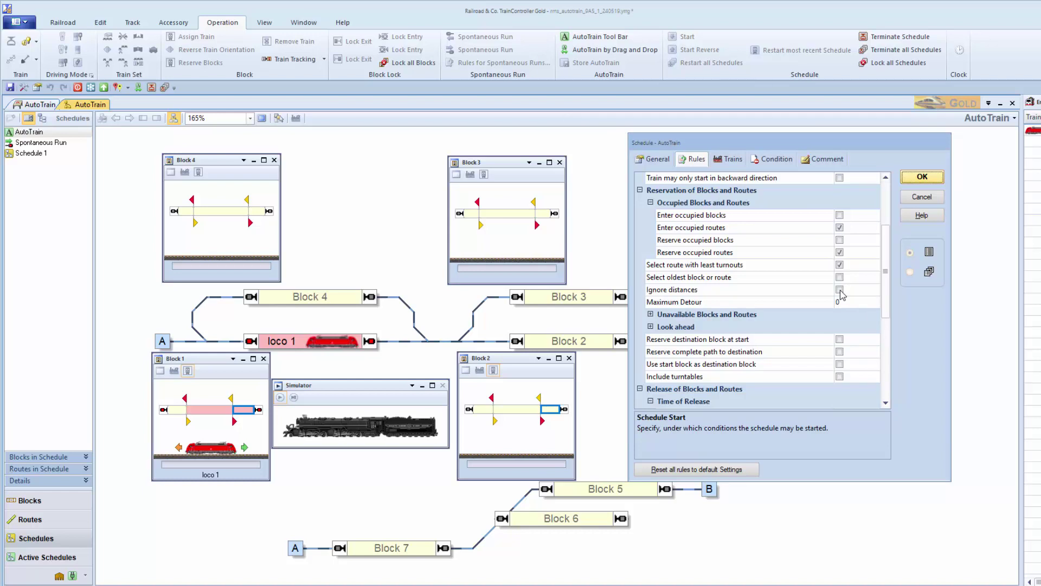
{"action": "key", "text": "Escape"}
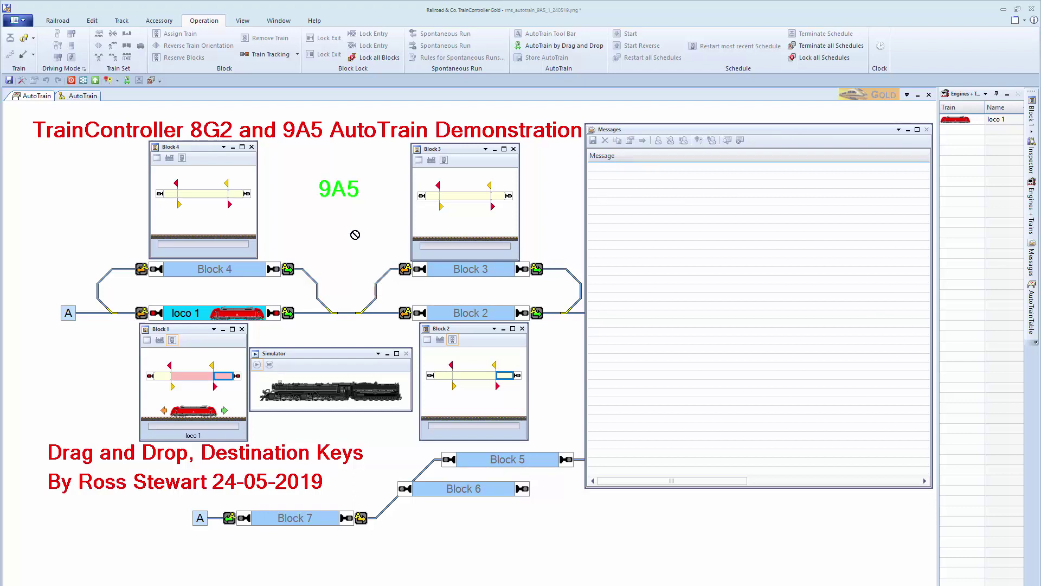
With drag-and-drop AutoTrain on, send loco 1 from Block 1 to Block 7 and queue a postponed return to Block 1
{"action": "left_click", "coordinate": [534, 51]}
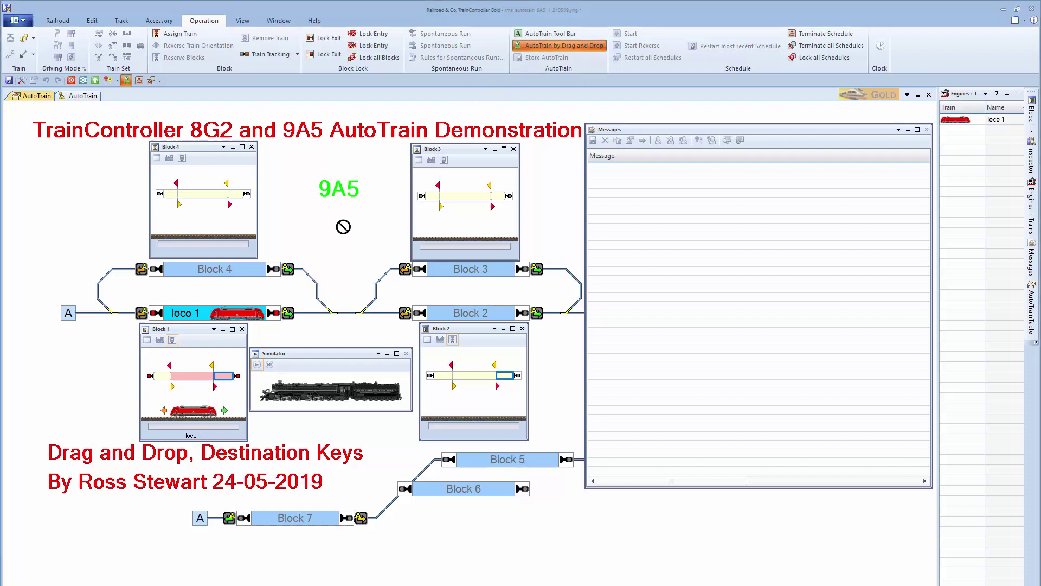
{"action": "left_click", "coordinate": [258, 316]}
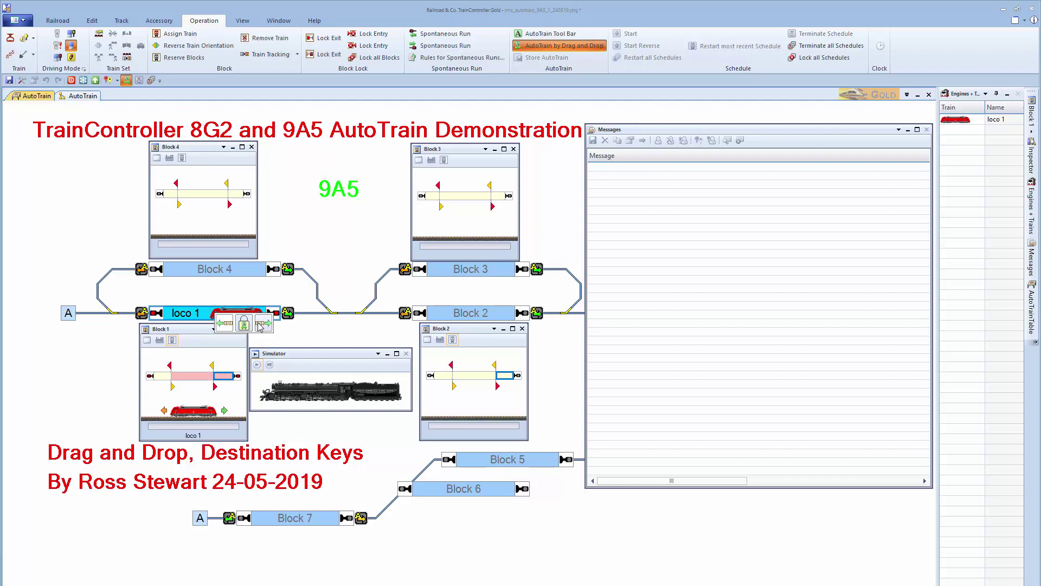
{"action": "left_click_drag", "start_coordinate": [264, 324], "coordinate": [260, 524]}
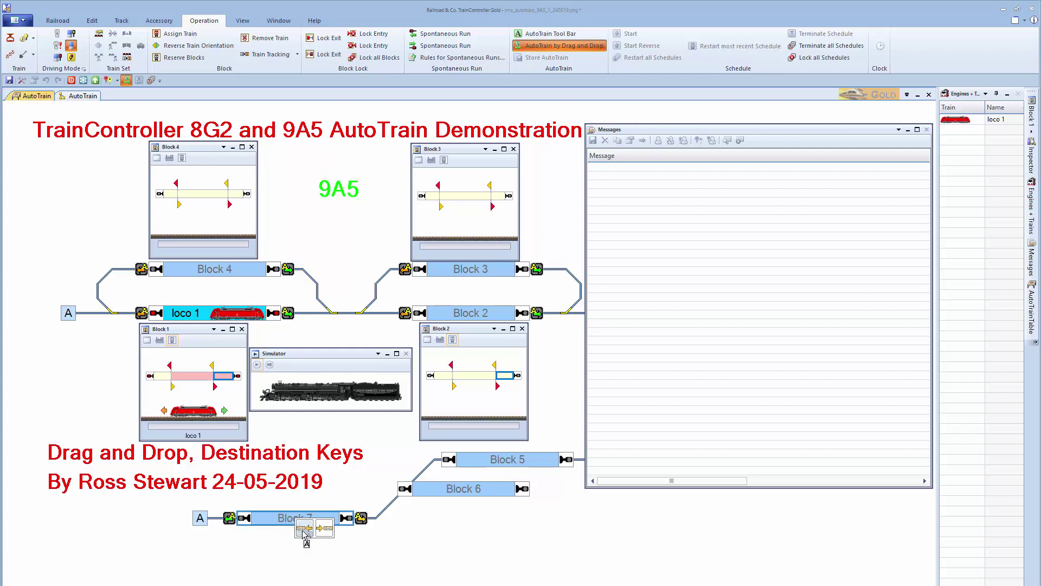
{"action": "left_click", "coordinate": [303, 532]}
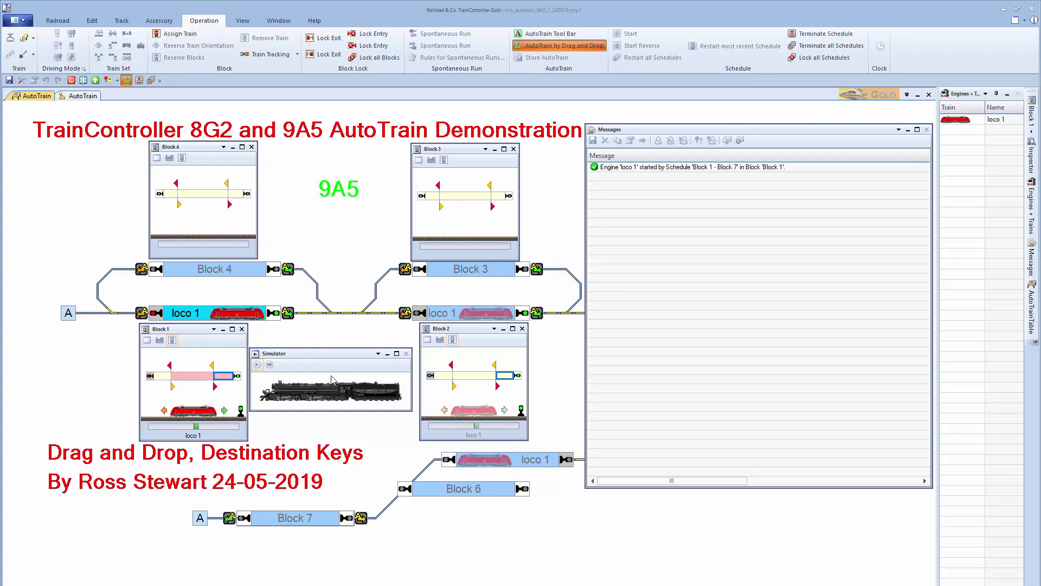
{"action": "left_click", "coordinate": [266, 522]}
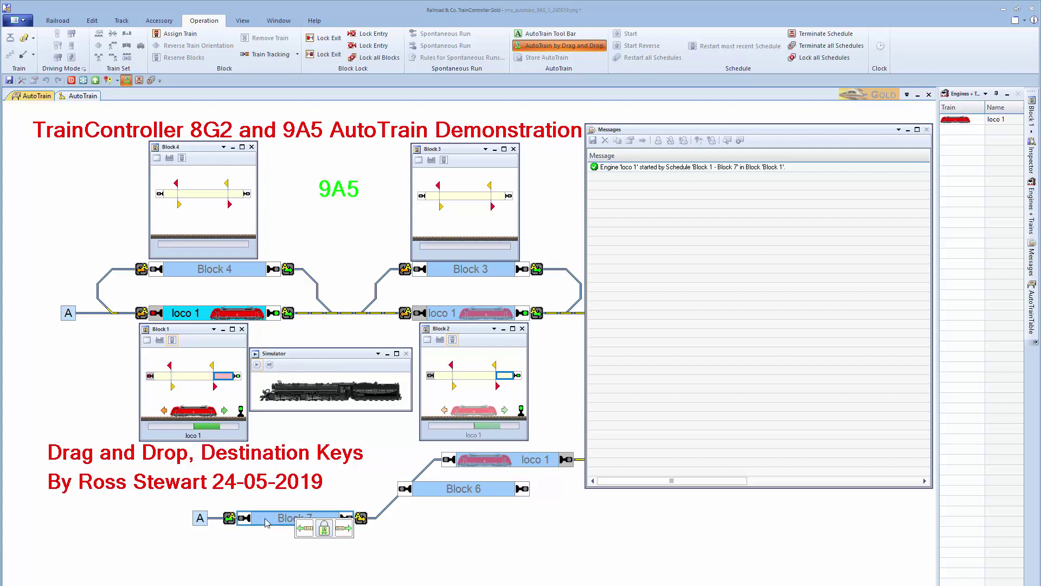
{"action": "left_click", "coordinate": [304, 533]}
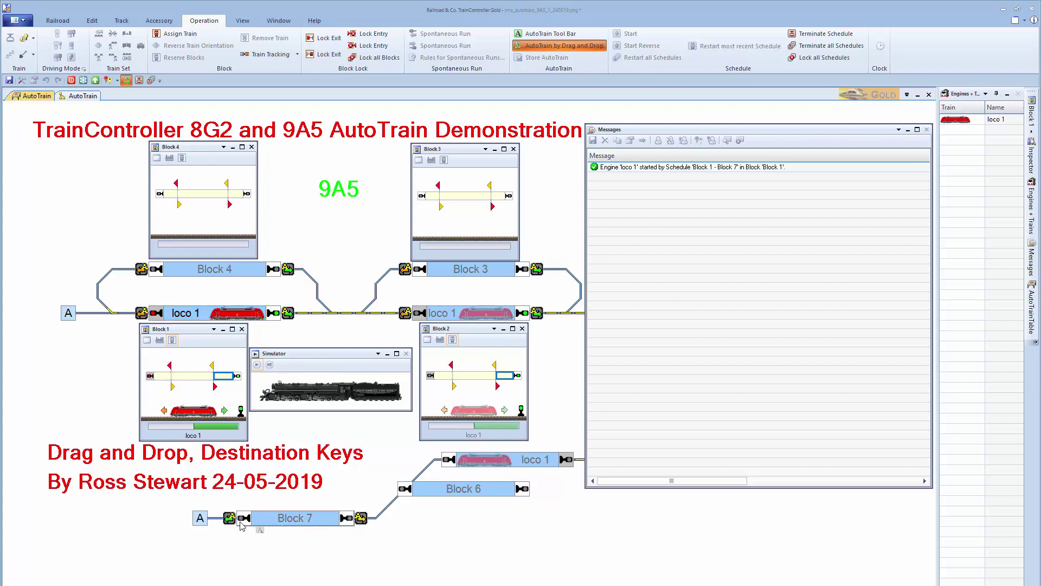
{"action": "left_click", "coordinate": [254, 314]}
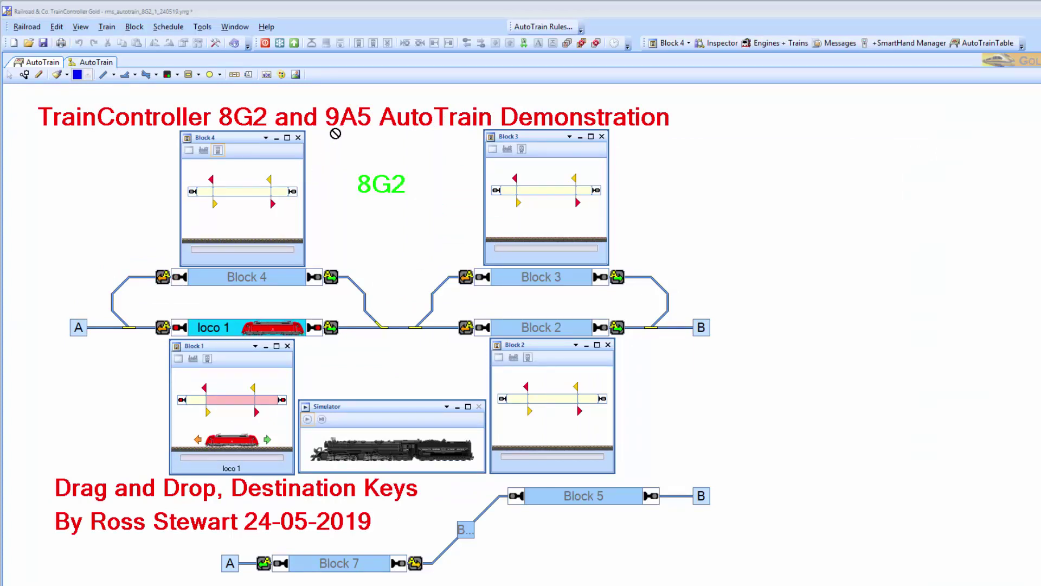
In 8G2, drag the AutoTrain button onto loco 1, then enable drag-and-drop mode and drag loco 1 elsewhere
{"action": "left_click_drag", "start_coordinate": [525, 46], "coordinate": [206, 327]}
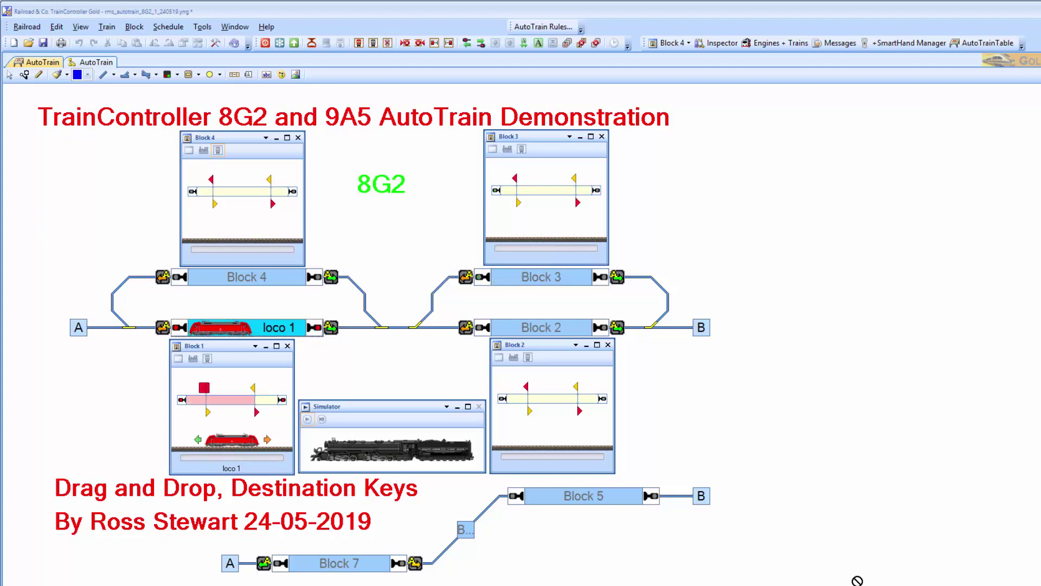
{"action": "mouse_move", "coordinate": [856, 581]}
{"action": "left_mouse_down"}
{"action": "mouse_move", "coordinate": [216, 316]}
{"action": "mouse_move", "coordinate": [202, 330]}
{"action": "mouse_move", "coordinate": [481, 76]}
{"action": "left_mouse_up"}
{"action": "left_click", "coordinate": [525, 43]}
{"action": "left_click_drag", "start_coordinate": [285, 323], "coordinate": [539, 327]}
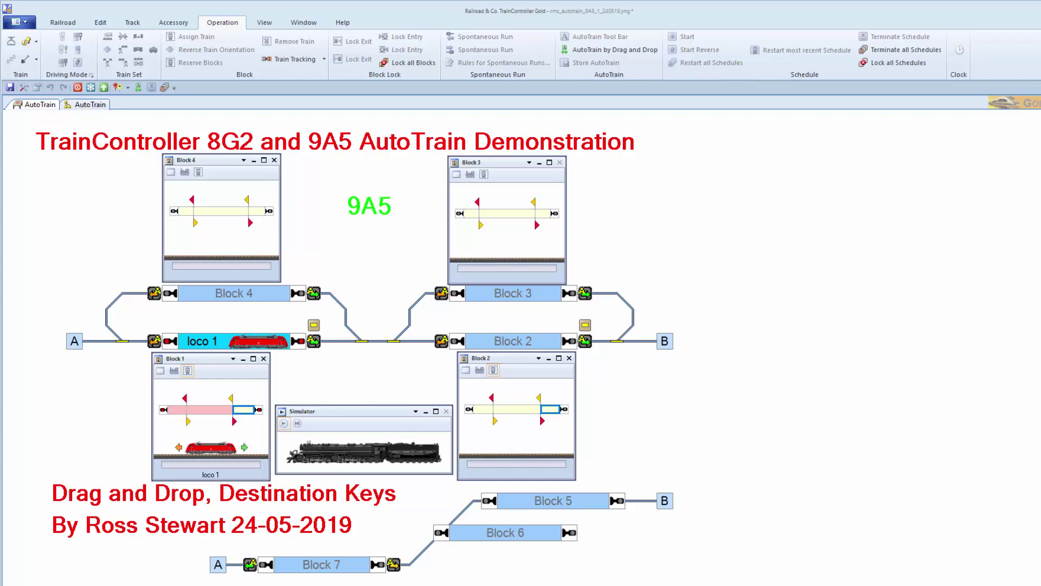
In editing mode, give the push button beside Block 1 a Block 1 'AutoTrain to the right/bottom' operation
{"action": "left_click_drag", "start_coordinate": [508, 550], "coordinate": [24, 91]}
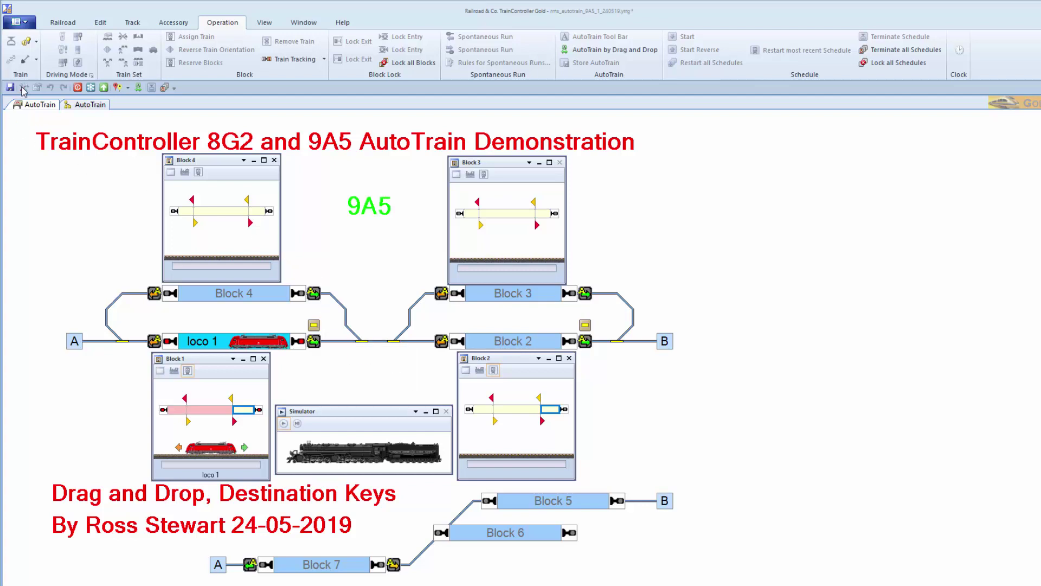
{"action": "left_click", "coordinate": [24, 88]}
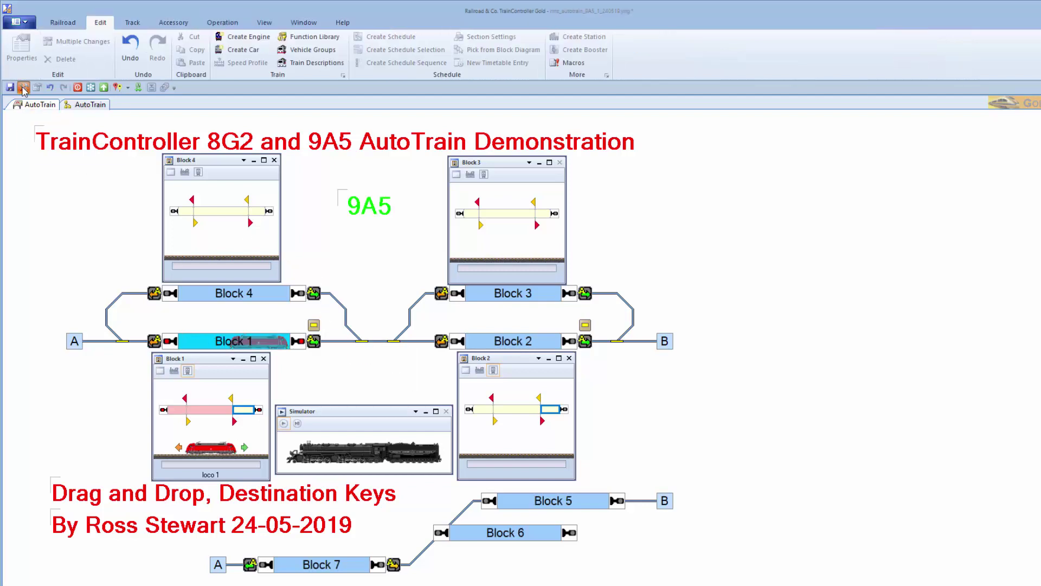
{"action": "double_click", "coordinate": [315, 326]}
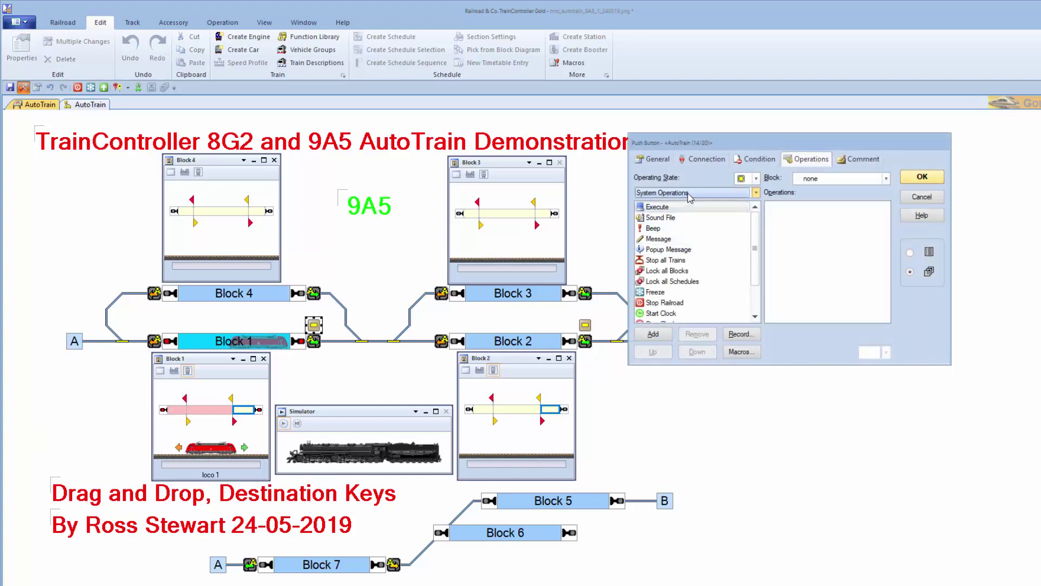
{"action": "left_click", "coordinate": [689, 195]}
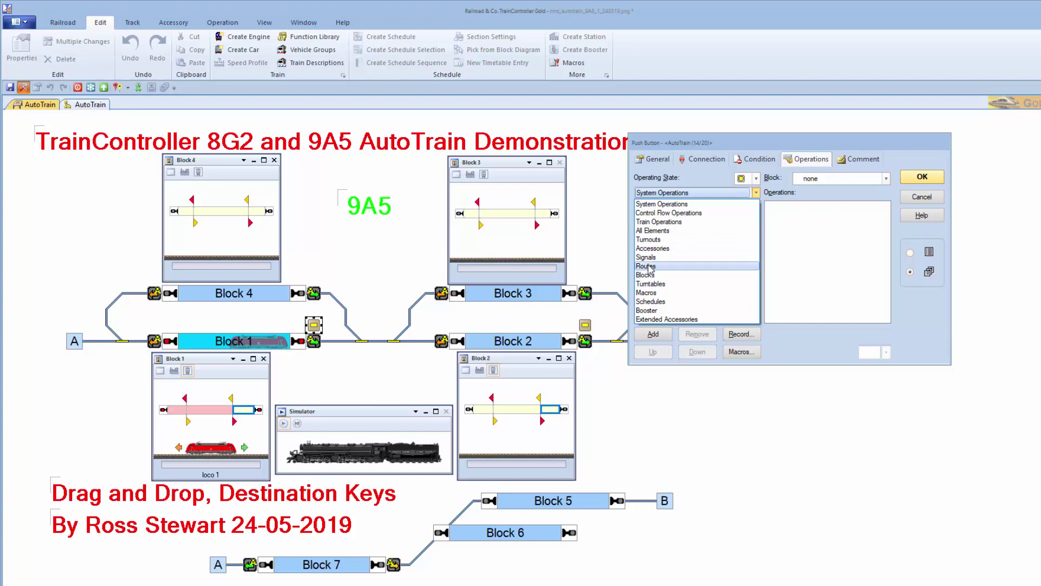
{"action": "left_click", "coordinate": [646, 275]}
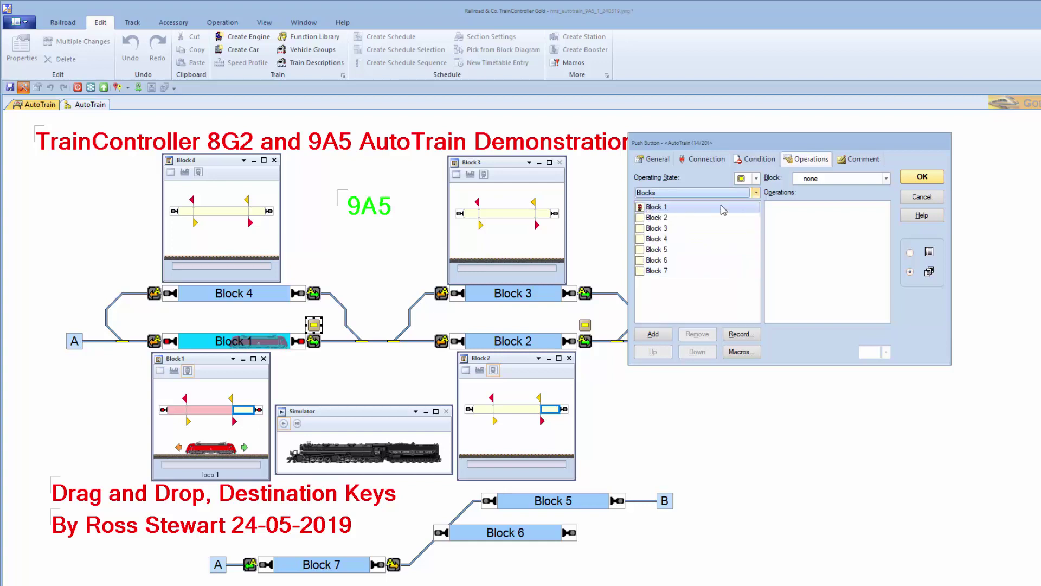
{"action": "left_click", "coordinate": [647, 209]}
{"action": "double_click", "coordinate": [646, 209]}
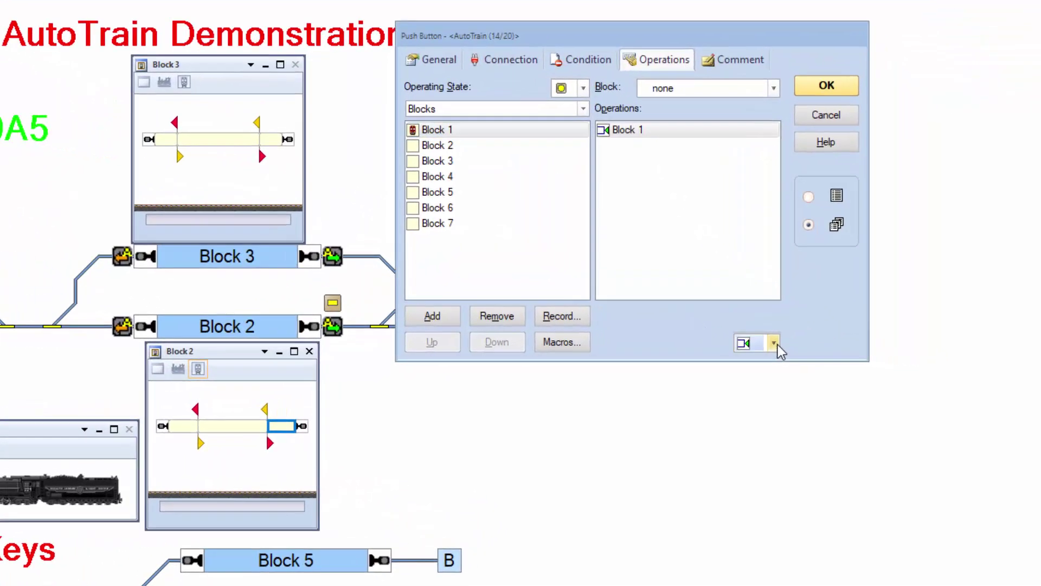
{"action": "left_click", "coordinate": [856, 349]}
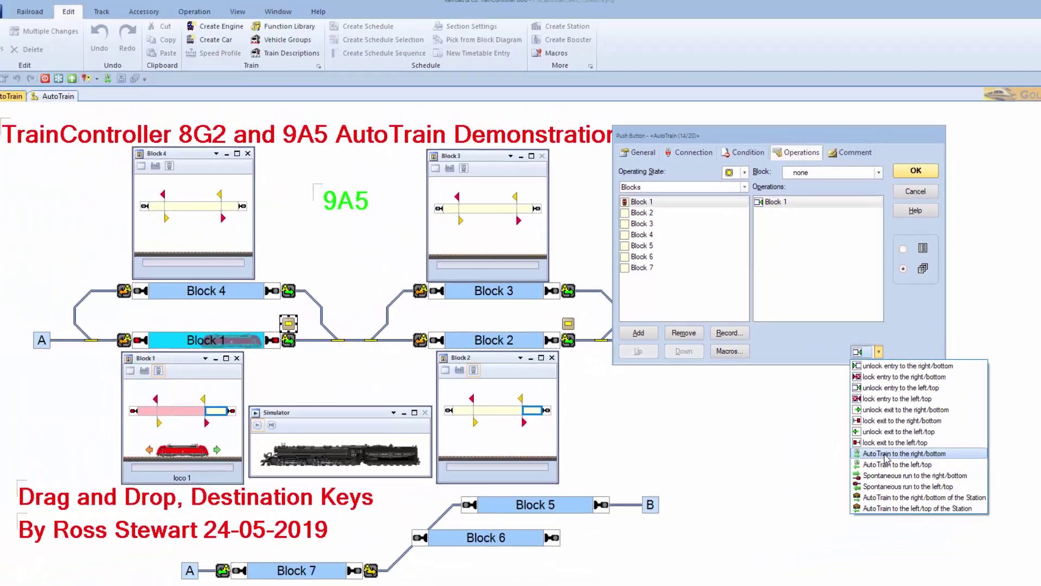
{"action": "left_click", "coordinate": [784, 487]}
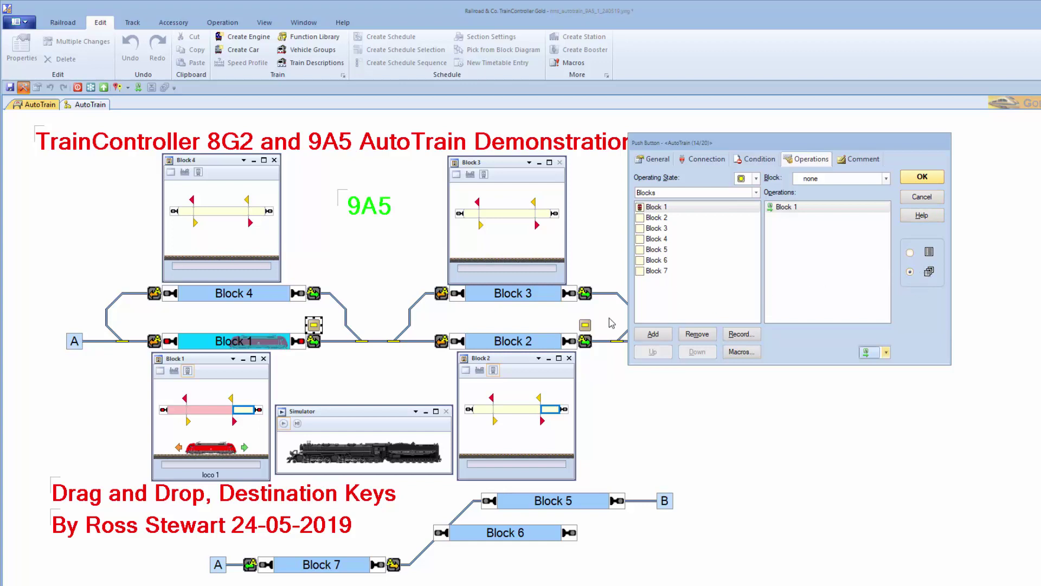
{"action": "left_click", "coordinate": [586, 325]}
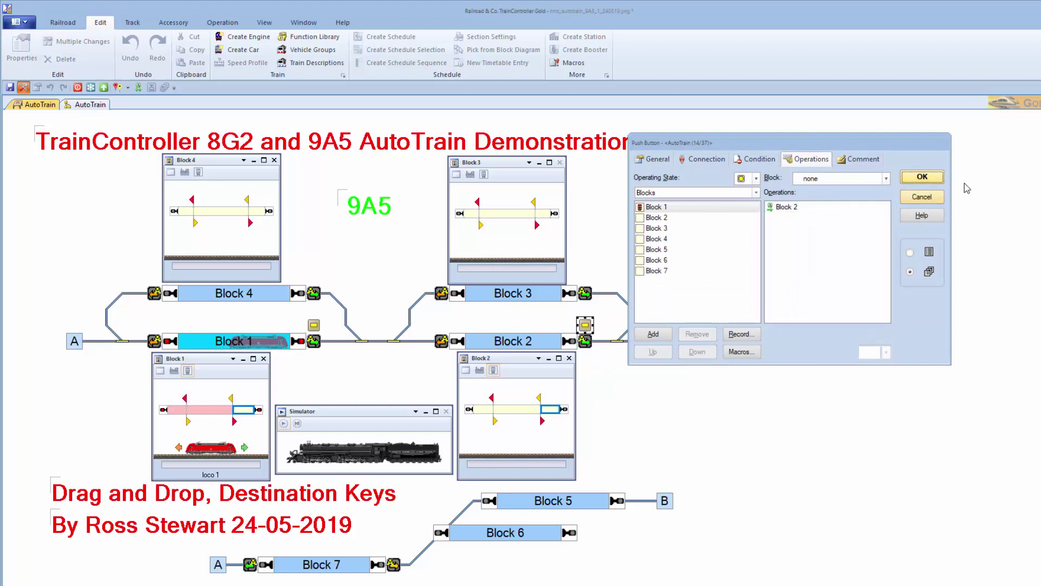
Close the push button settings, switch to operation mode and start the Simulator
{"action": "left_click", "coordinate": [924, 177]}
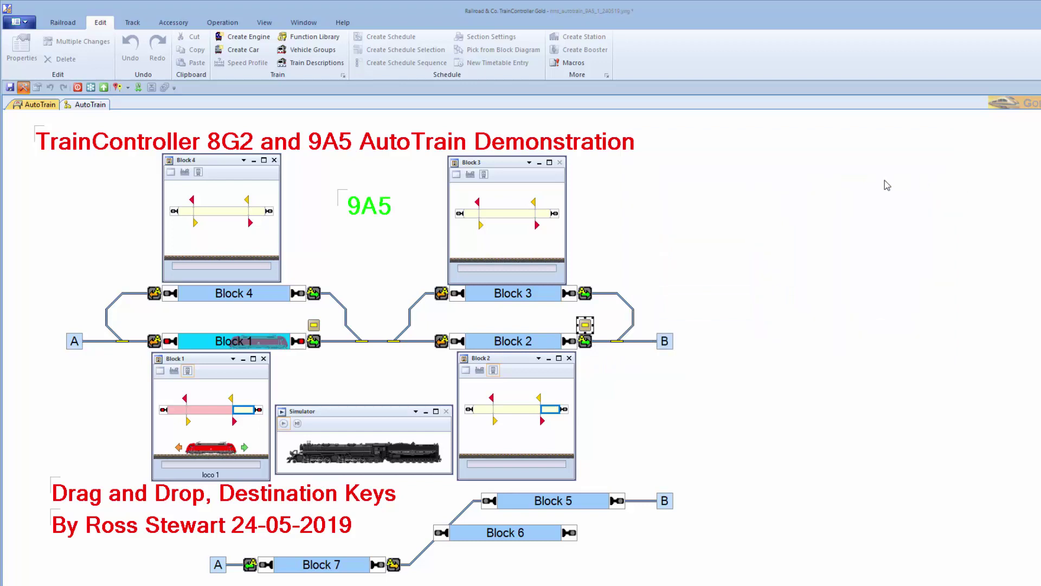
{"action": "left_click", "coordinate": [25, 88]}
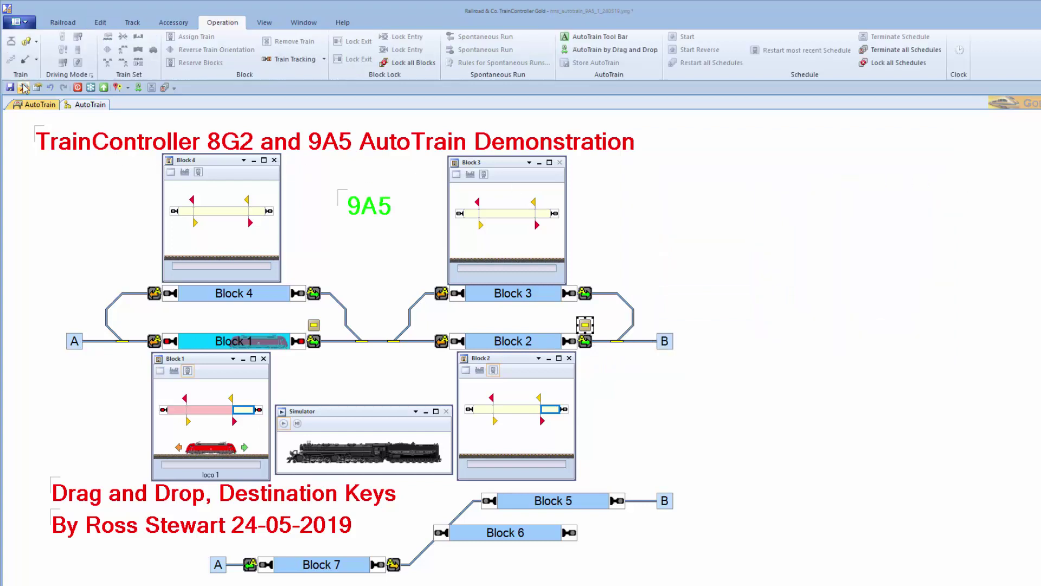
{"action": "left_click", "coordinate": [283, 424]}
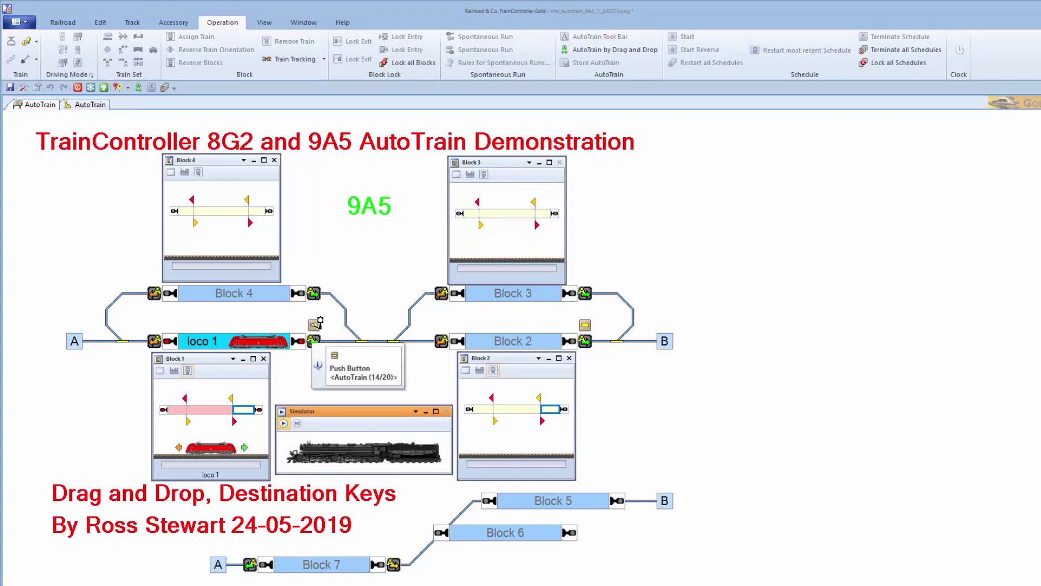
Drag between the push buttons to run loco 1 from Block 1 to Block 2 and back
{"action": "left_click", "coordinate": [320, 321]}
{"action": "left_click_drag", "start_coordinate": [320, 321], "coordinate": [591, 322]}
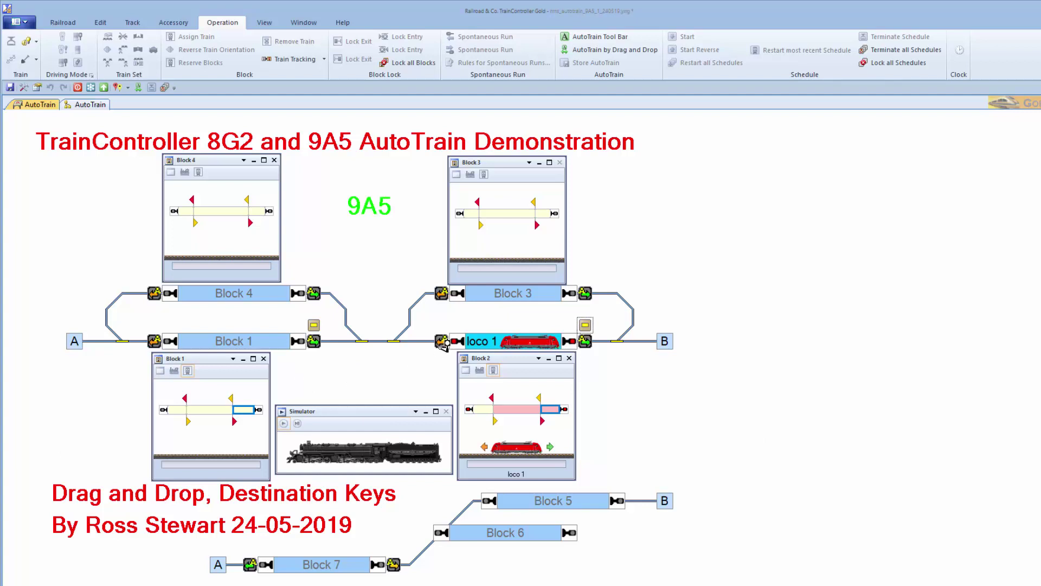
{"action": "left_click_drag", "start_coordinate": [428, 366], "coordinate": [385, 376]}
{"action": "left_click_drag", "start_coordinate": [384, 376], "coordinate": [154, 341]}
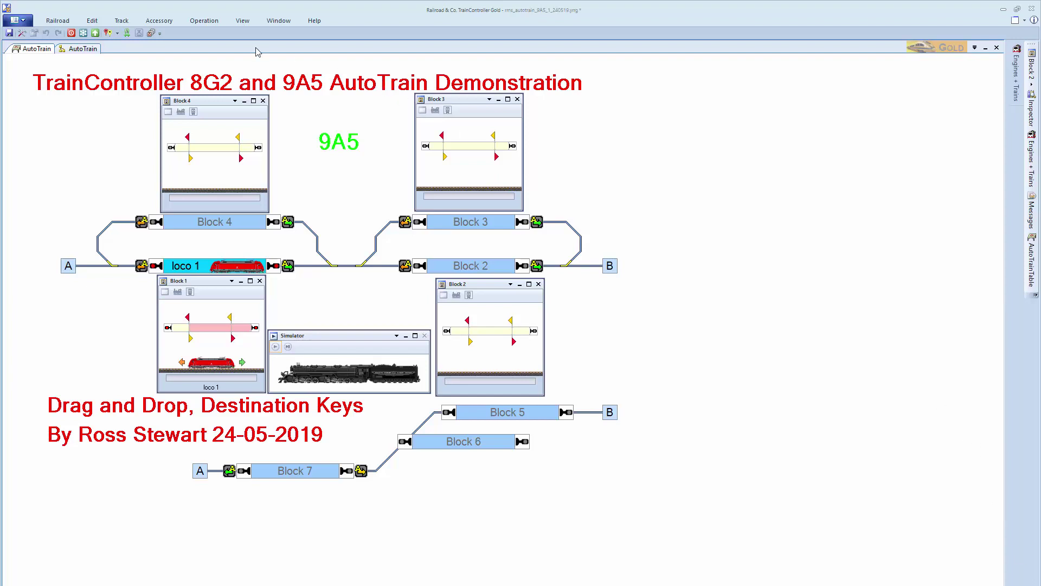
{"action": "left_click", "coordinate": [204, 21]}
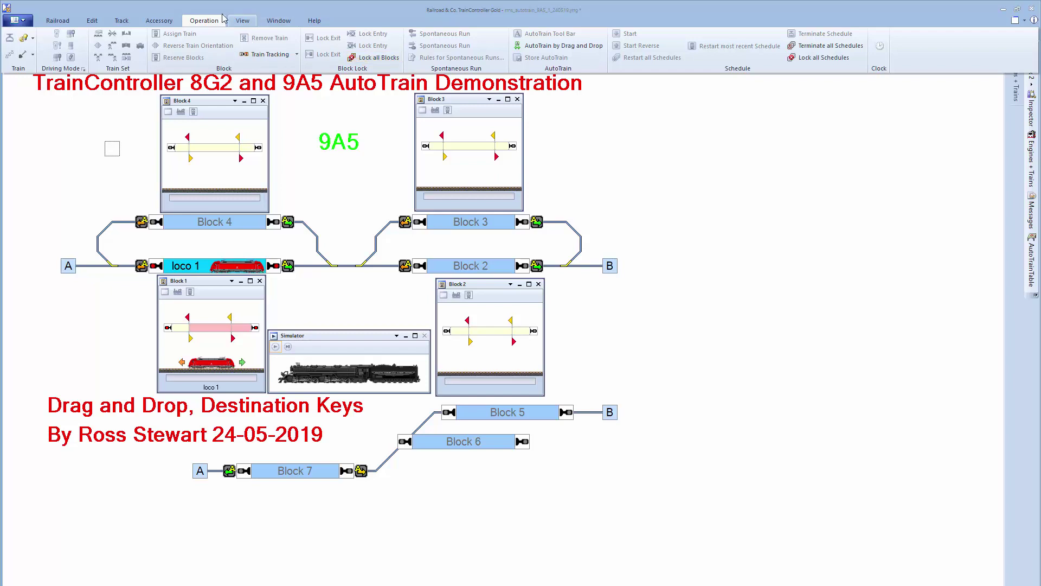
{"action": "left_click", "coordinate": [524, 48]}
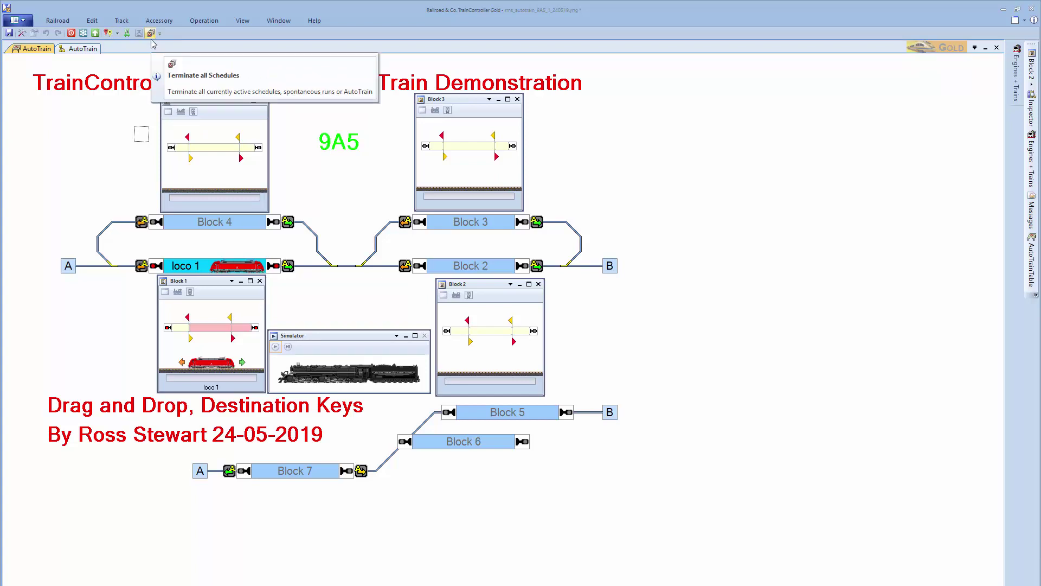
{"action": "mouse_move", "coordinate": [152, 37]}
{"action": "left_mouse_down"}
{"action": "mouse_move", "coordinate": [104, 117]}
{"action": "mouse_move", "coordinate": [90, 168]}
{"action": "mouse_move", "coordinate": [109, 149]}
{"action": "mouse_move", "coordinate": [155, 37]}
{"action": "left_mouse_up"}
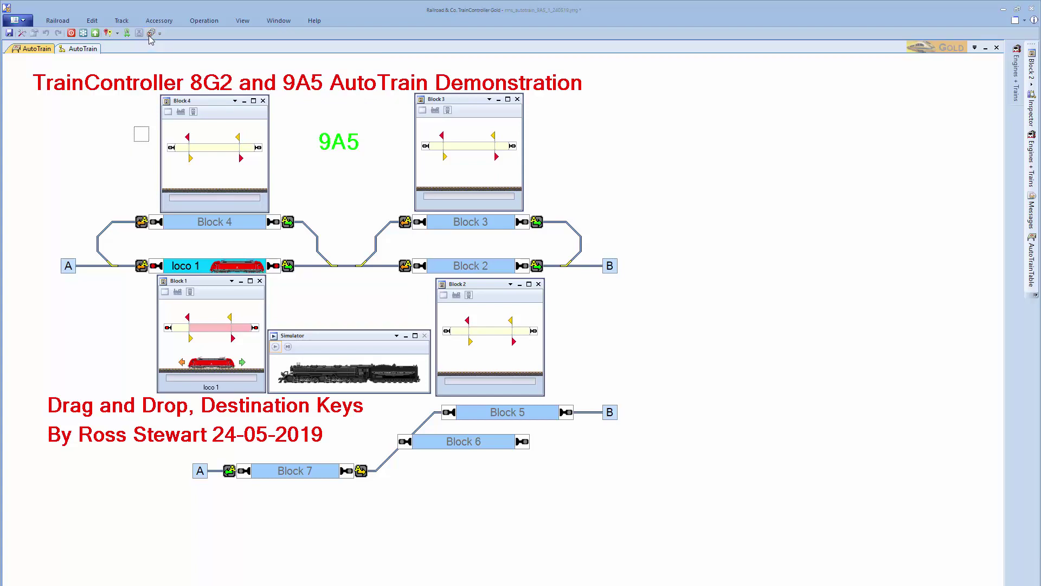
{"action": "left_click_drag", "start_coordinate": [151, 36], "coordinate": [119, 178]}
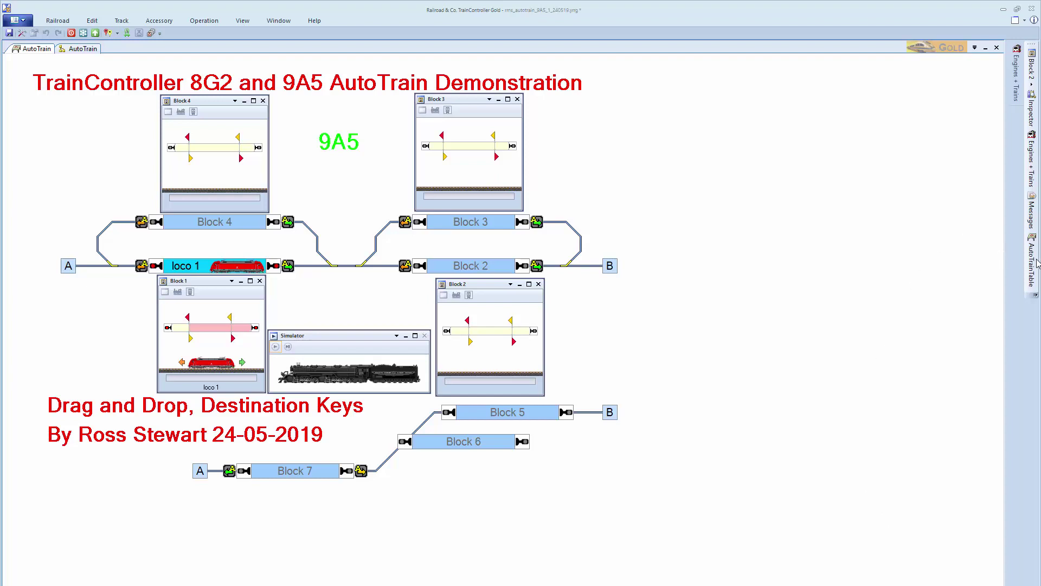
Open the AutoTrain table and Messages log, then run loco 1 Block 1 to Block 7 with a postponed return
{"action": "left_click_drag", "start_coordinate": [1037, 263], "coordinate": [838, 353]}
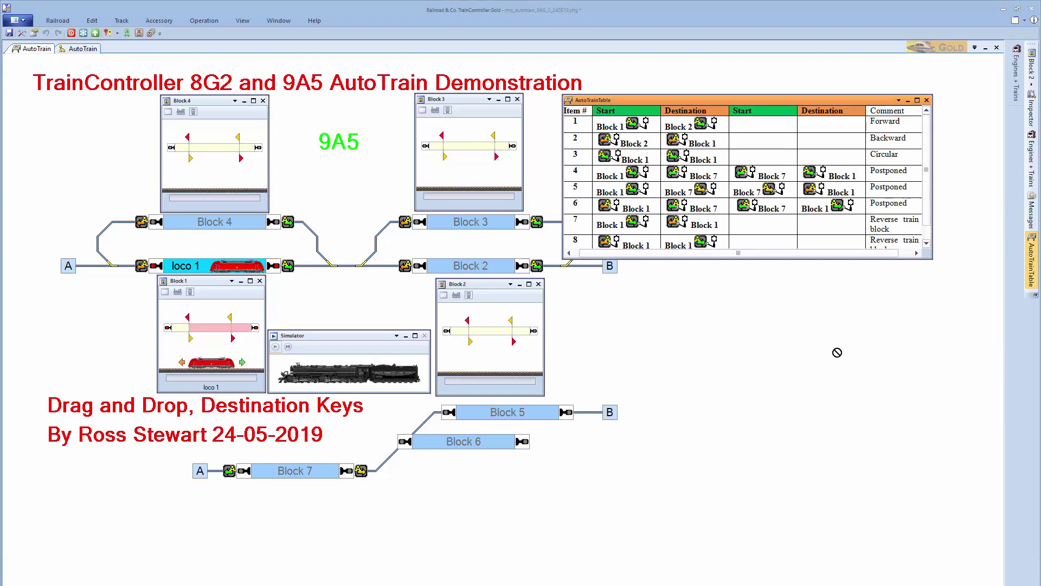
{"action": "left_click_drag", "start_coordinate": [837, 353], "coordinate": [756, 418]}
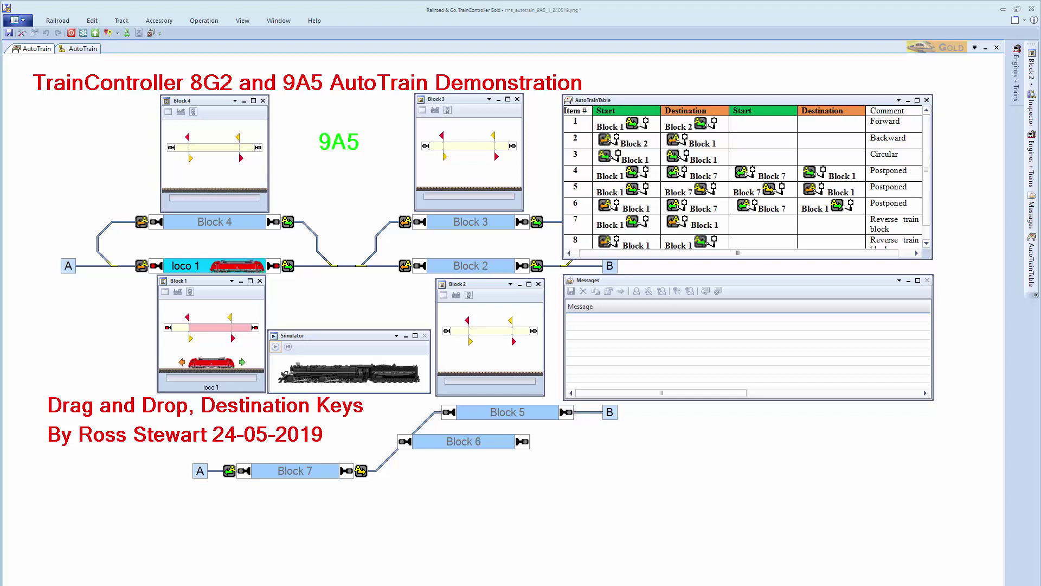
{"action": "left_click_drag", "start_coordinate": [885, 569], "coordinate": [369, 473]}
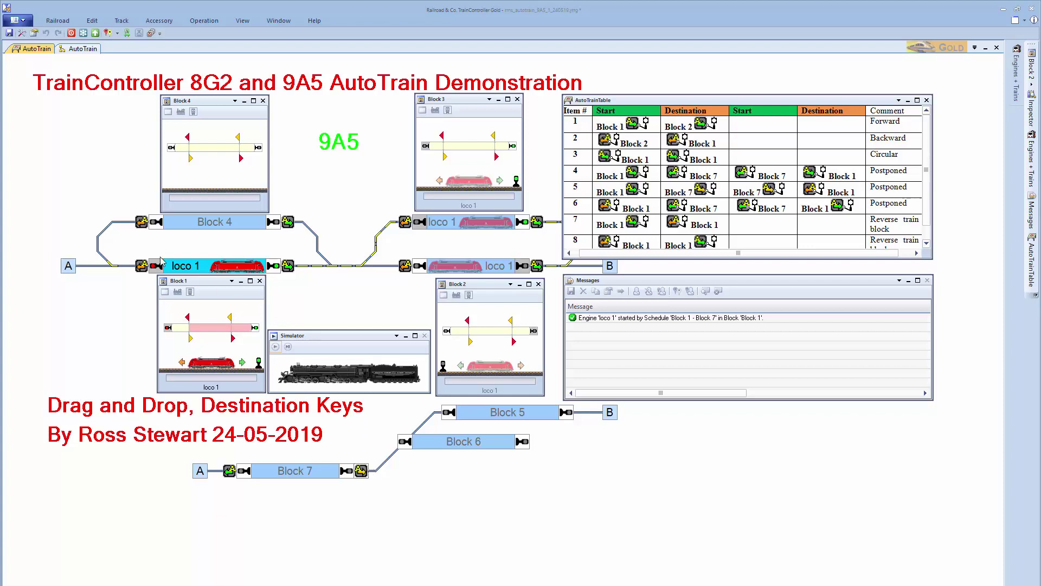
{"action": "left_click_drag", "start_coordinate": [161, 261], "coordinate": [141, 265]}
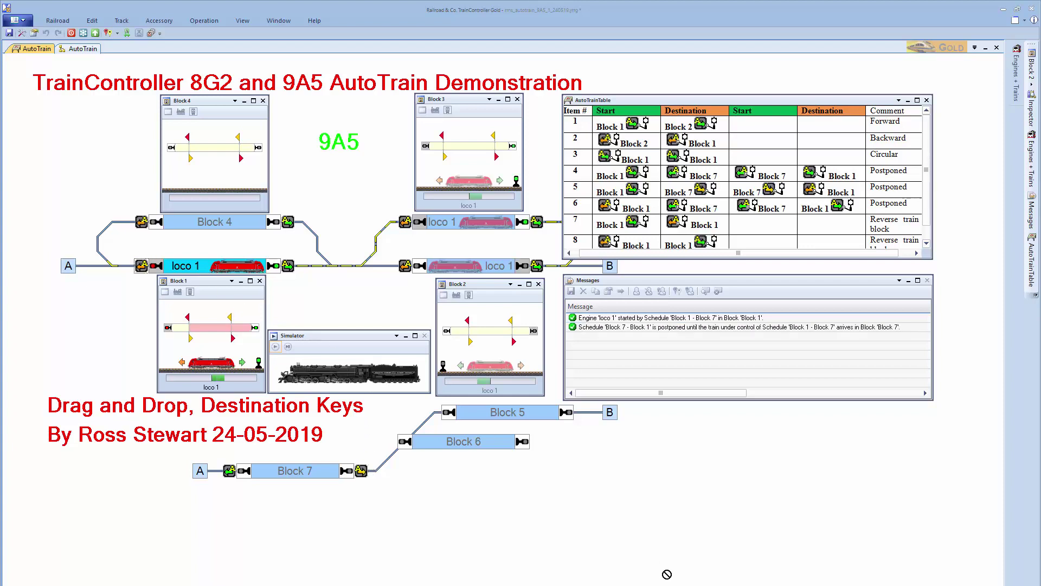
{"action": "left_click_drag", "start_coordinate": [667, 574], "coordinate": [85, 51]}
Open and cancel the AutoTrain schedule's properties on the second tab, then watch loco 1 return to Block 1
{"action": "left_click", "coordinate": [83, 49]}
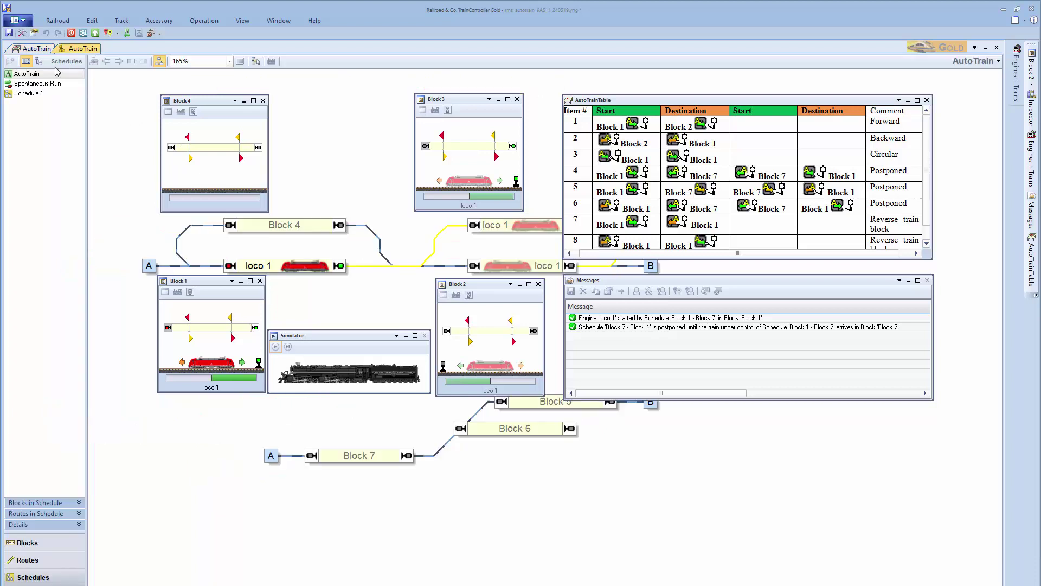
{"action": "double_click", "coordinate": [28, 77]}
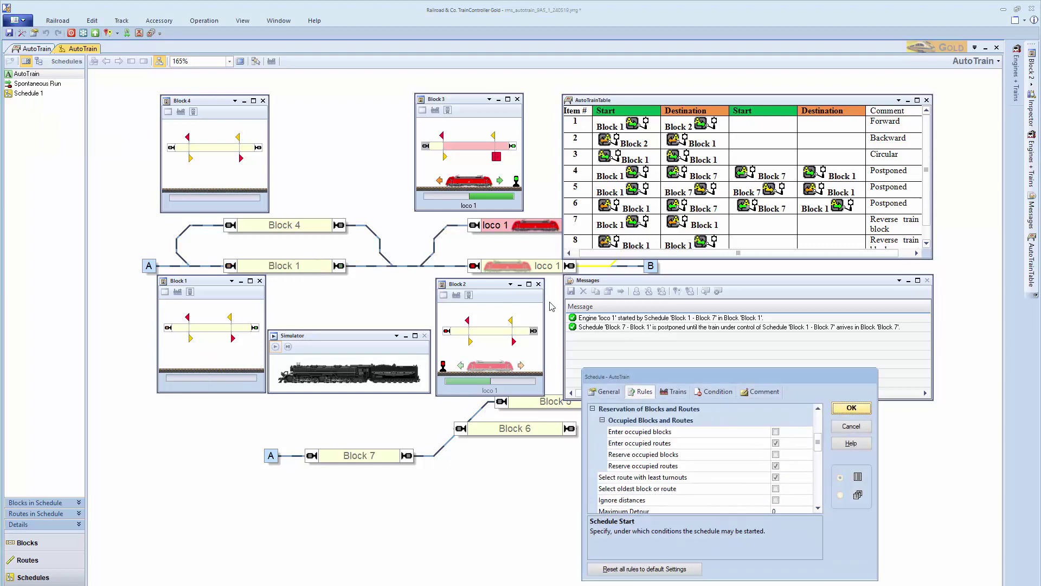
{"action": "left_click", "coordinate": [852, 427]}
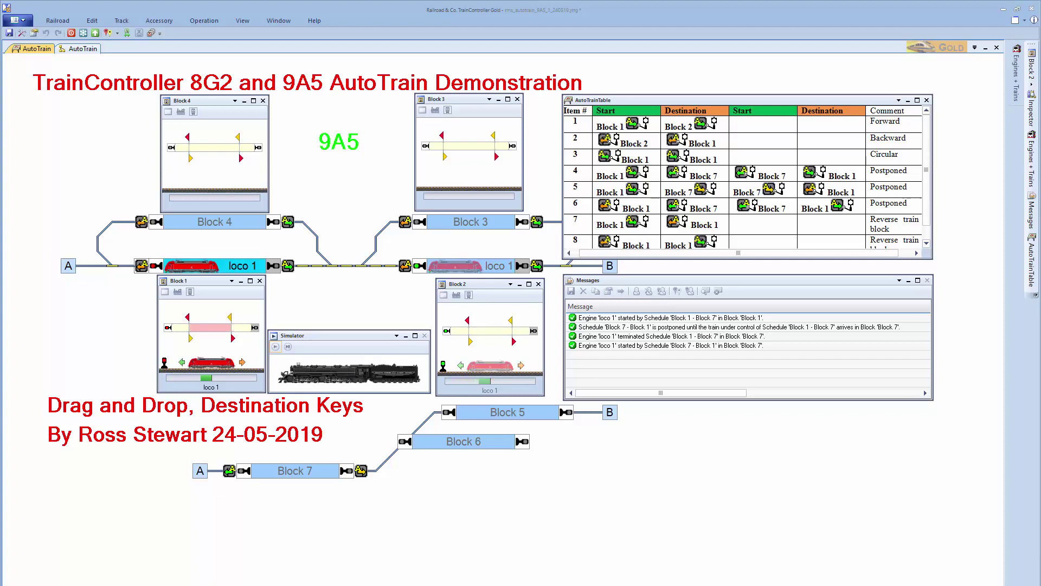
{"action": "left_click_drag", "start_coordinate": [191, 526], "coordinate": [153, 269]}
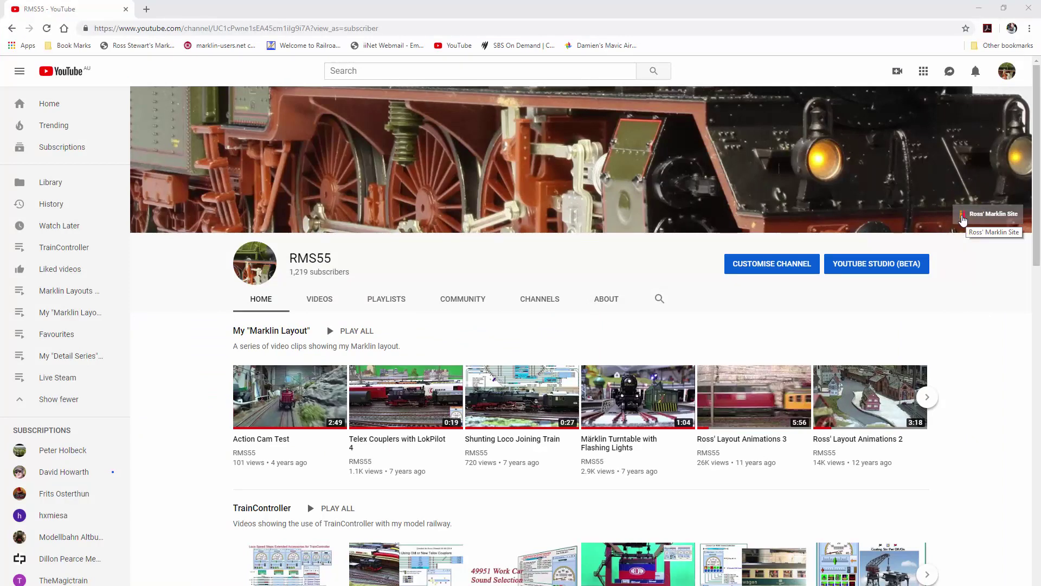
Open the author's Märklin train website from the YouTube channel banner
{"action": "left_click", "coordinate": [963, 219]}
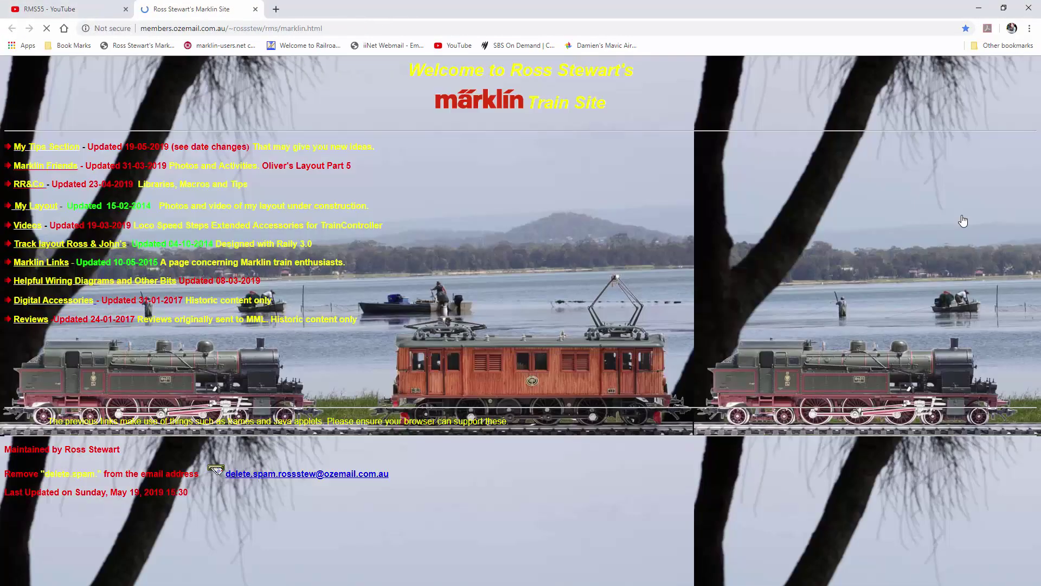